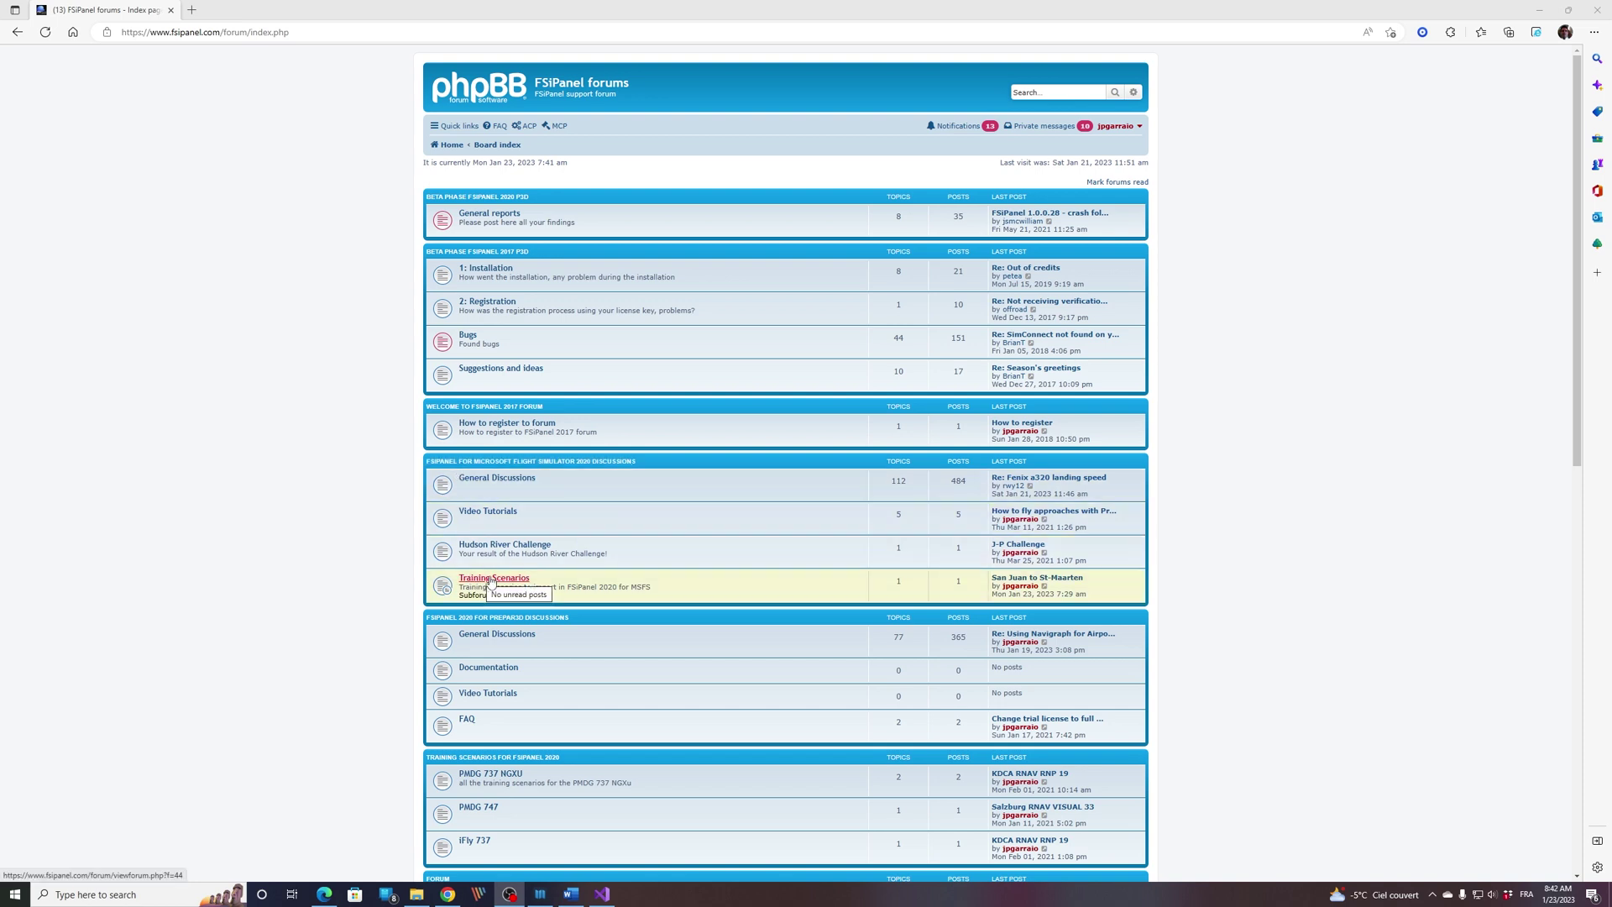
- Go through Training Scenarios and the PMDG 737 subforum to the San Juan to St-Maarten topic
{"action": "left_click", "coordinate": [516, 577]}
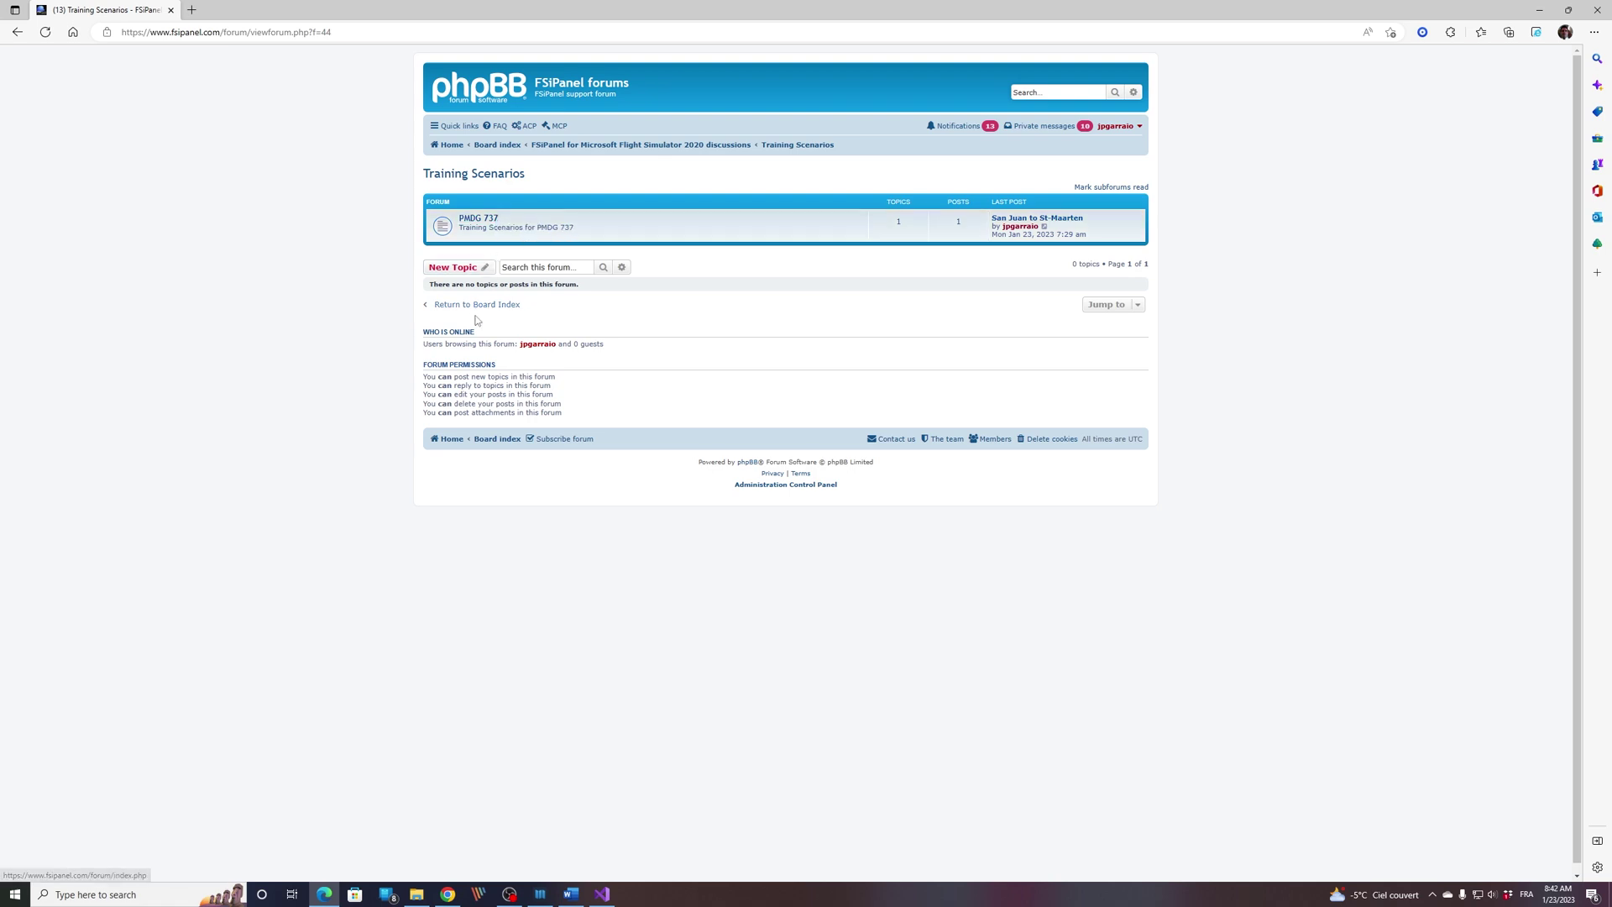
{"action": "left_click", "coordinate": [481, 219]}
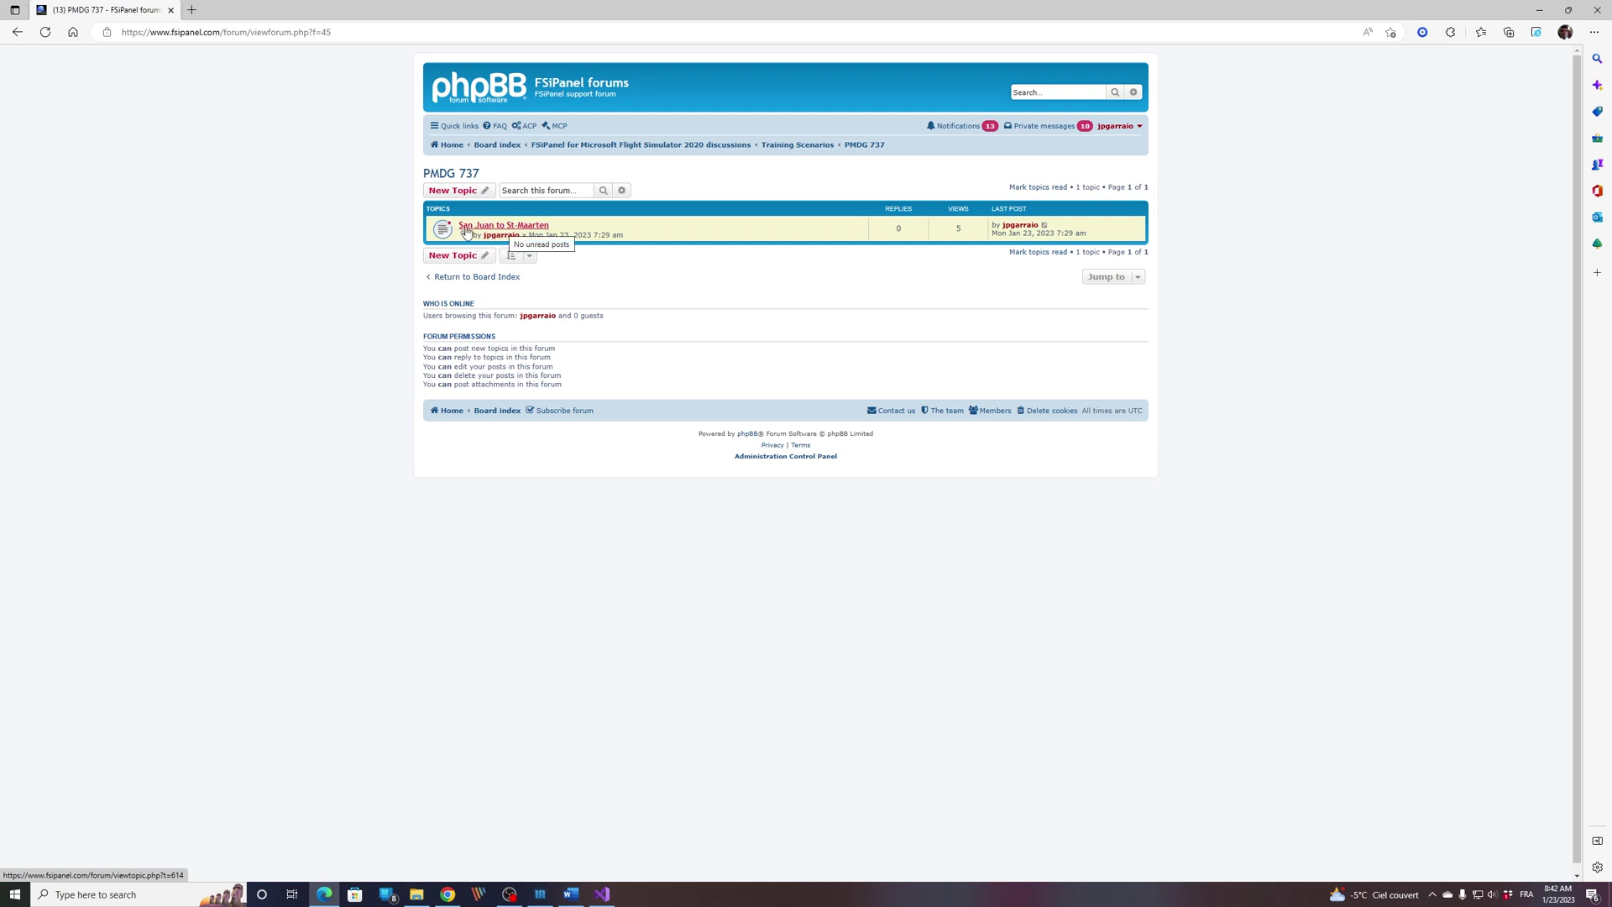
{"action": "left_click", "coordinate": [530, 227]}
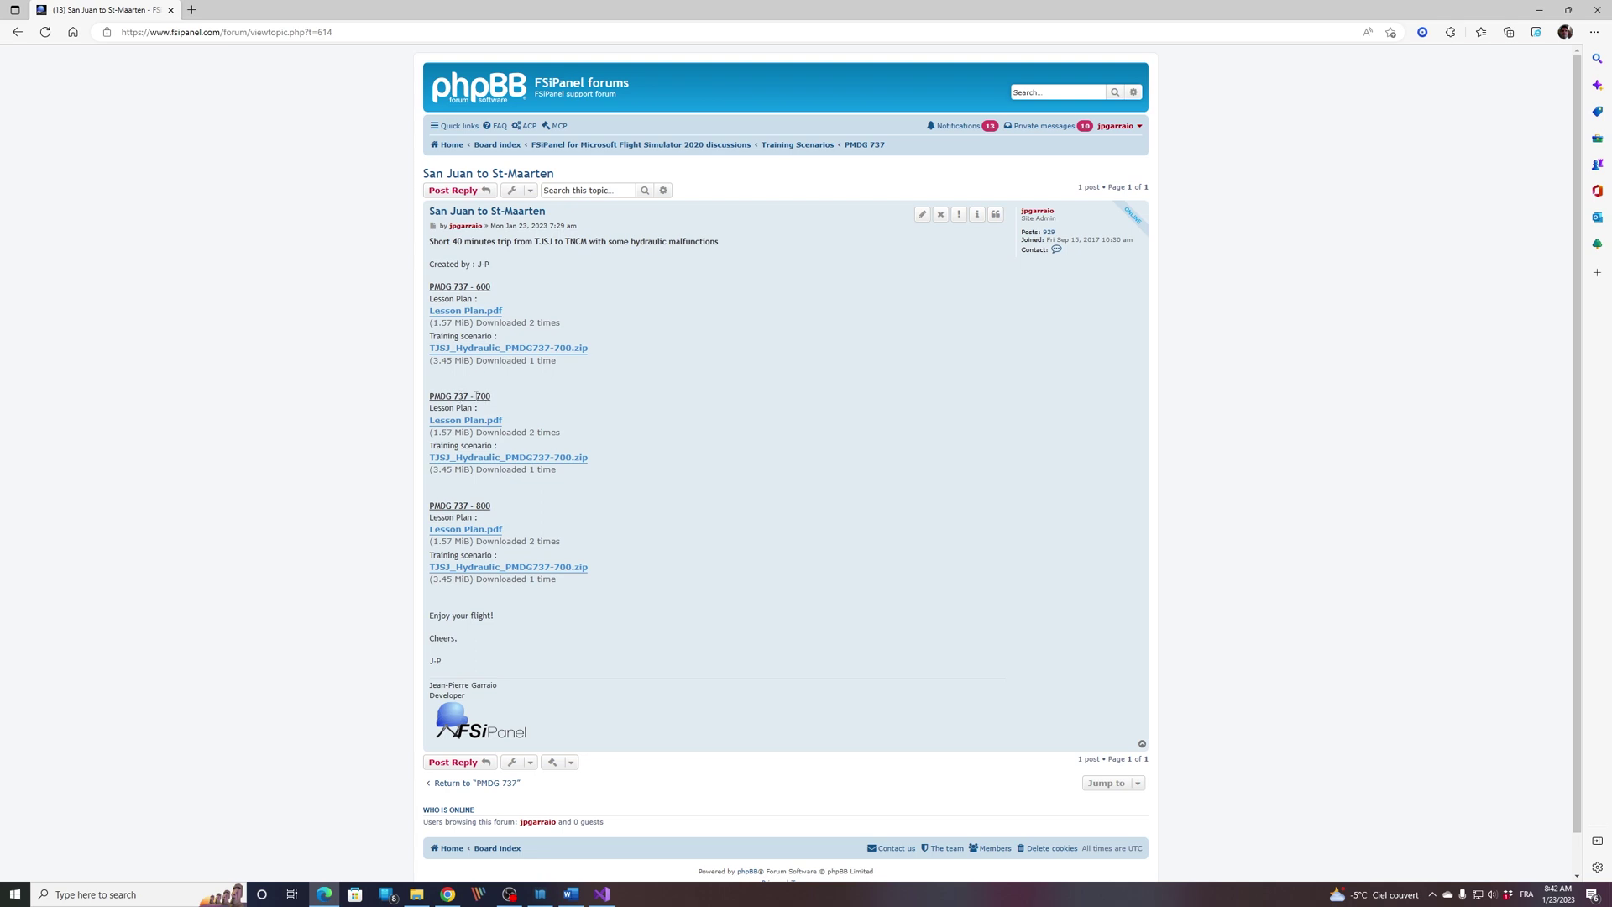
- Open the downloaded 737-700 Lesson Plan.pdf, read through the hydraulic lesson, and return to the forum topic
{"action": "left_click", "coordinate": [465, 420]}
{"action": "left_click", "coordinate": [1331, 89]}
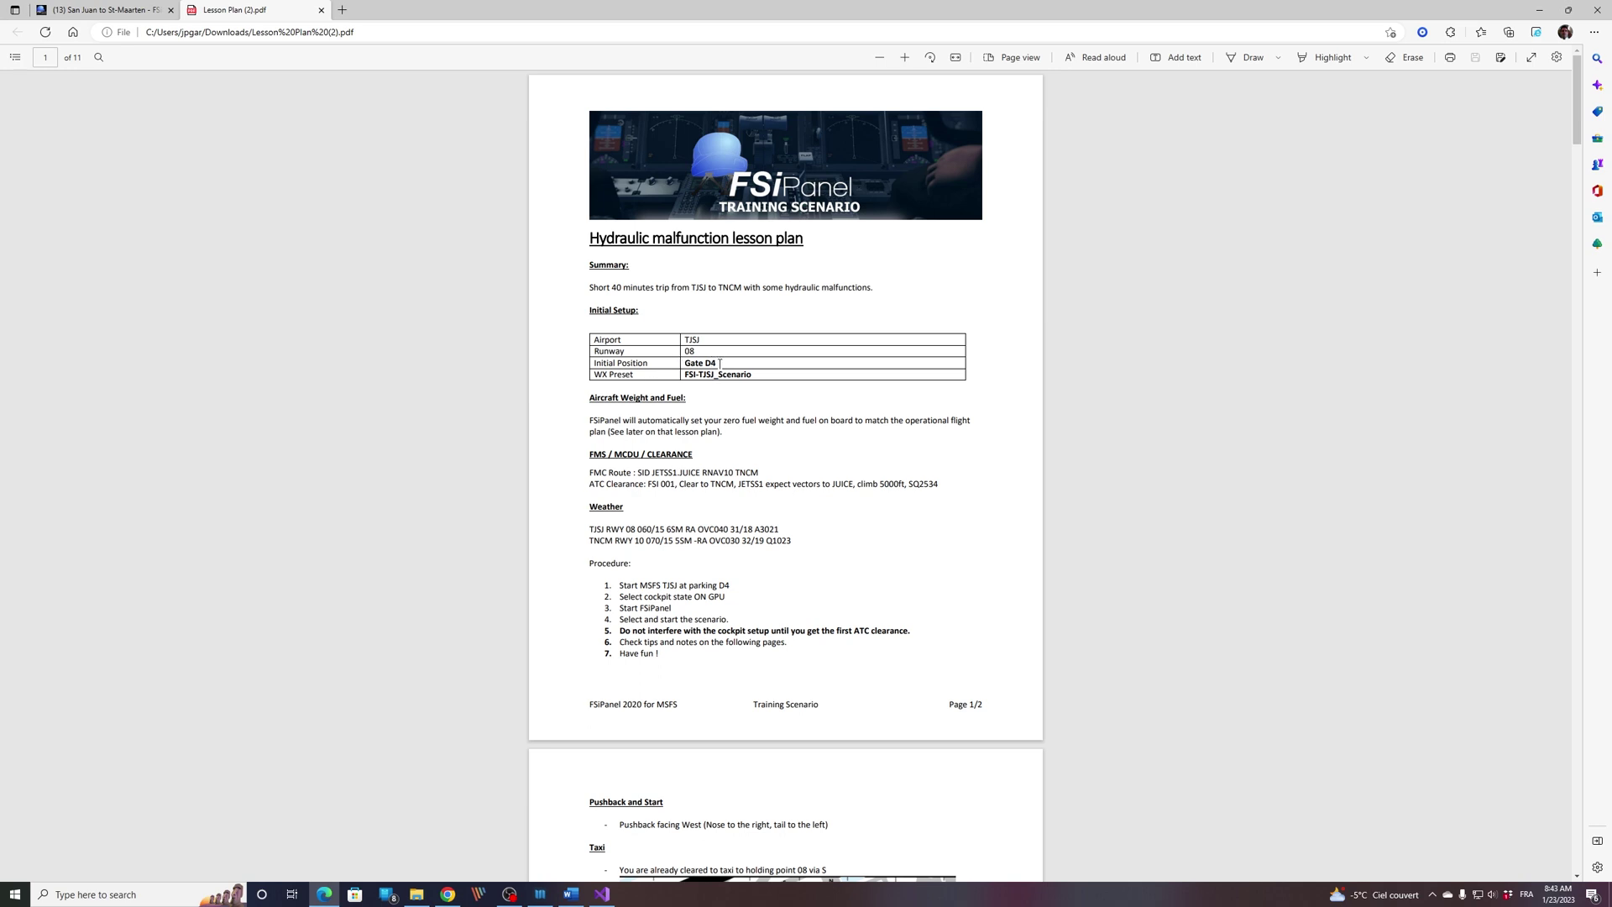
{"action": "scroll", "coordinate": [590, 417], "scroll_direction": "down", "scroll_amount": 7}
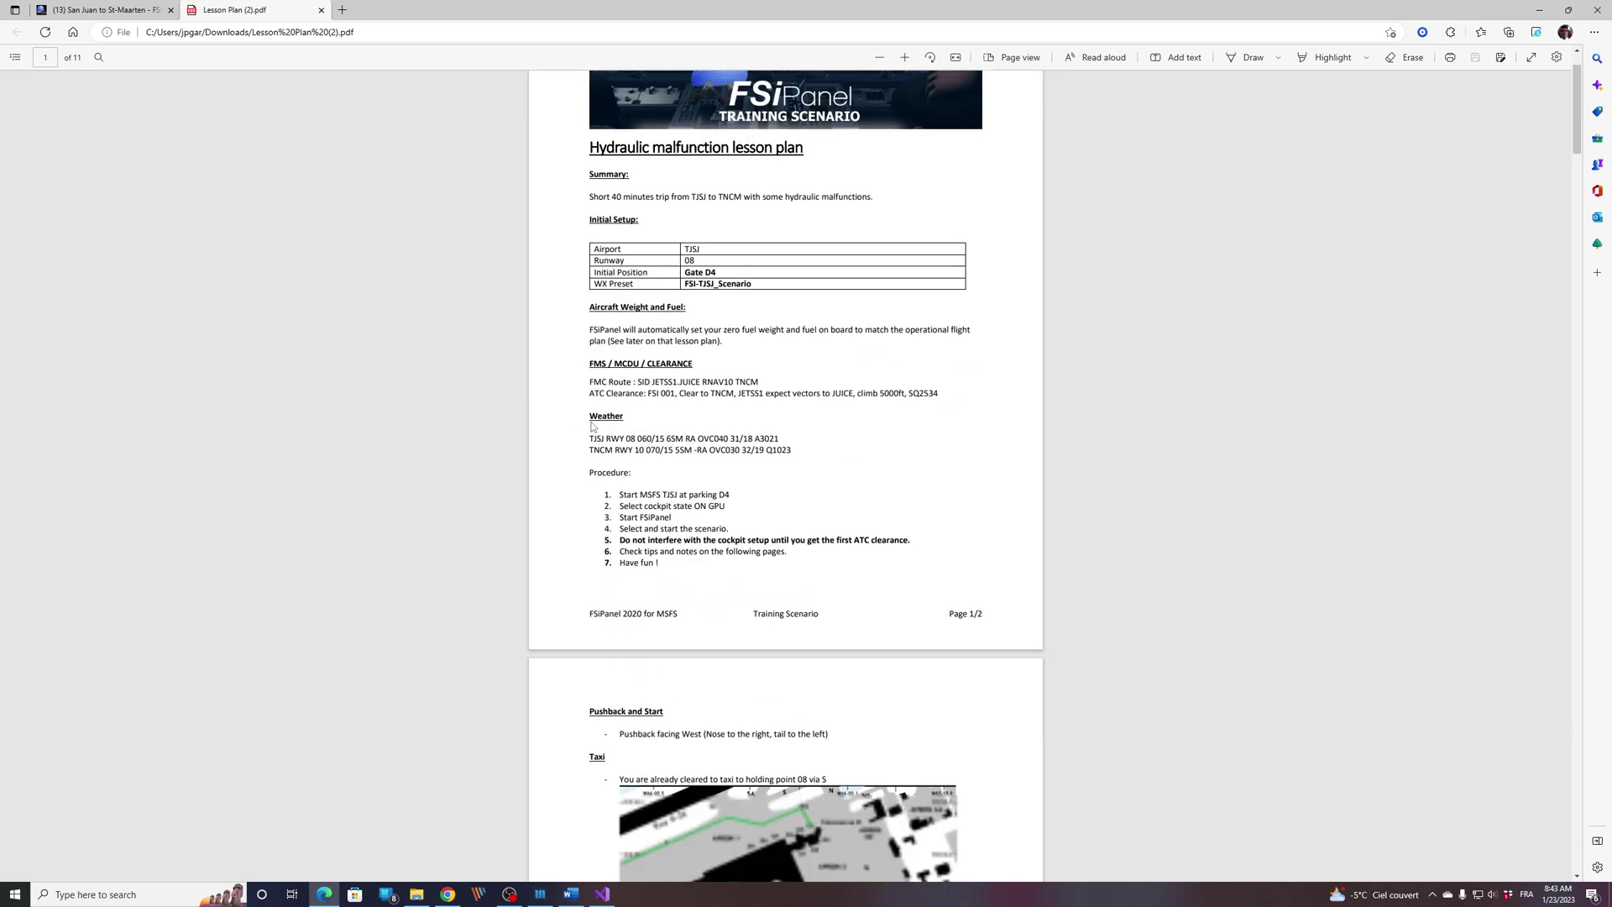
{"action": "scroll", "coordinate": [631, 374], "scroll_direction": "down", "scroll_amount": 7}
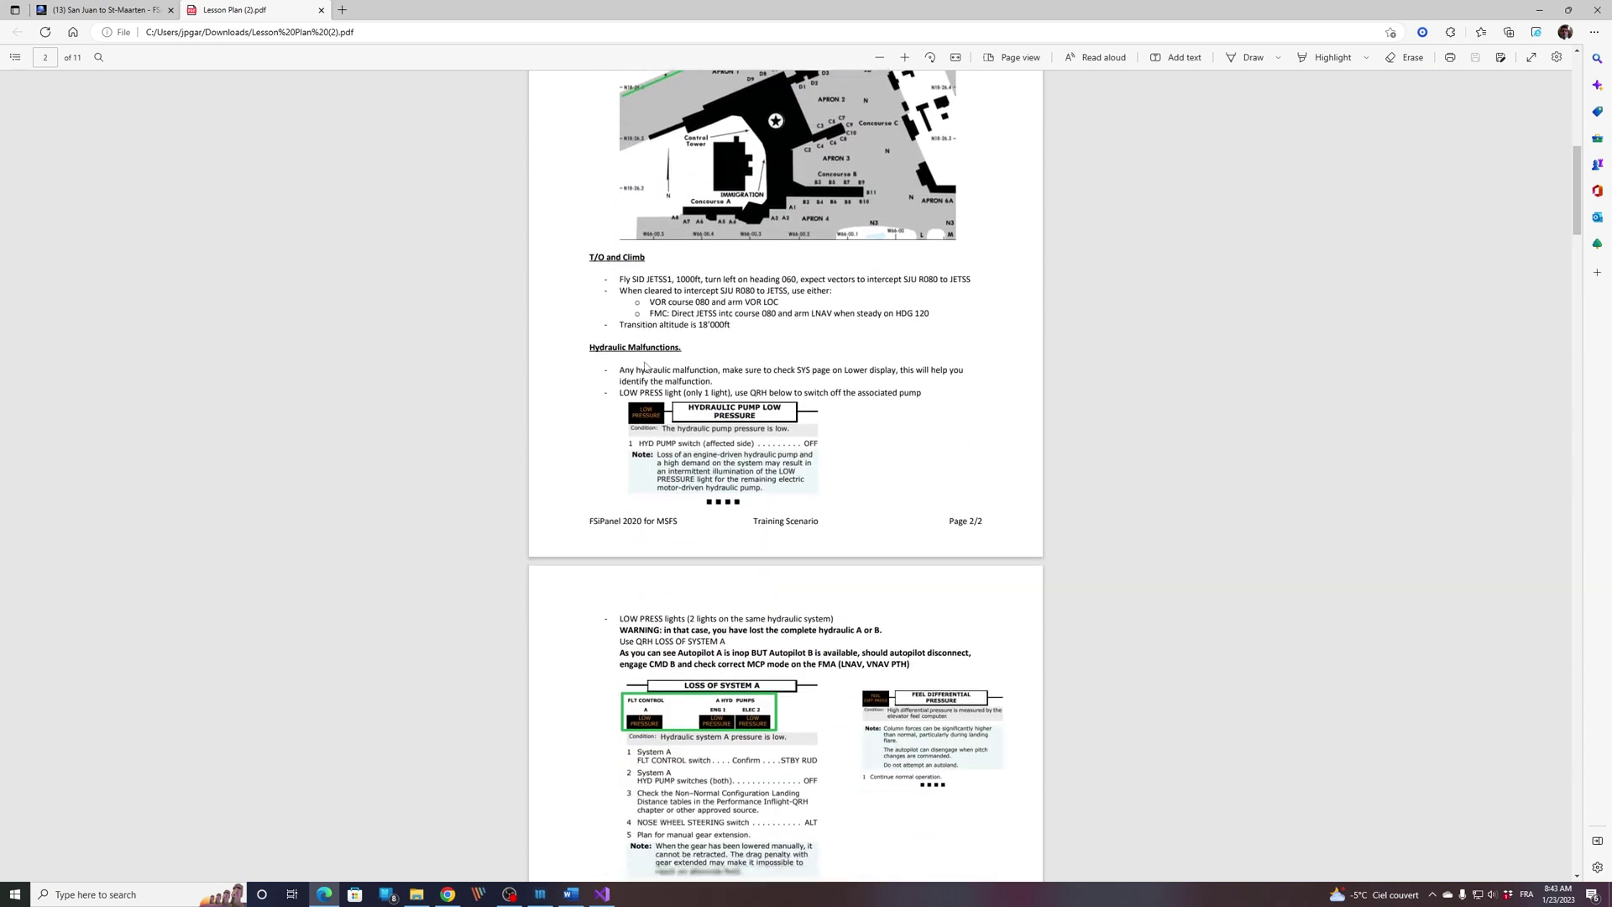
{"action": "scroll", "coordinate": [695, 351], "scroll_direction": "down", "scroll_amount": 11}
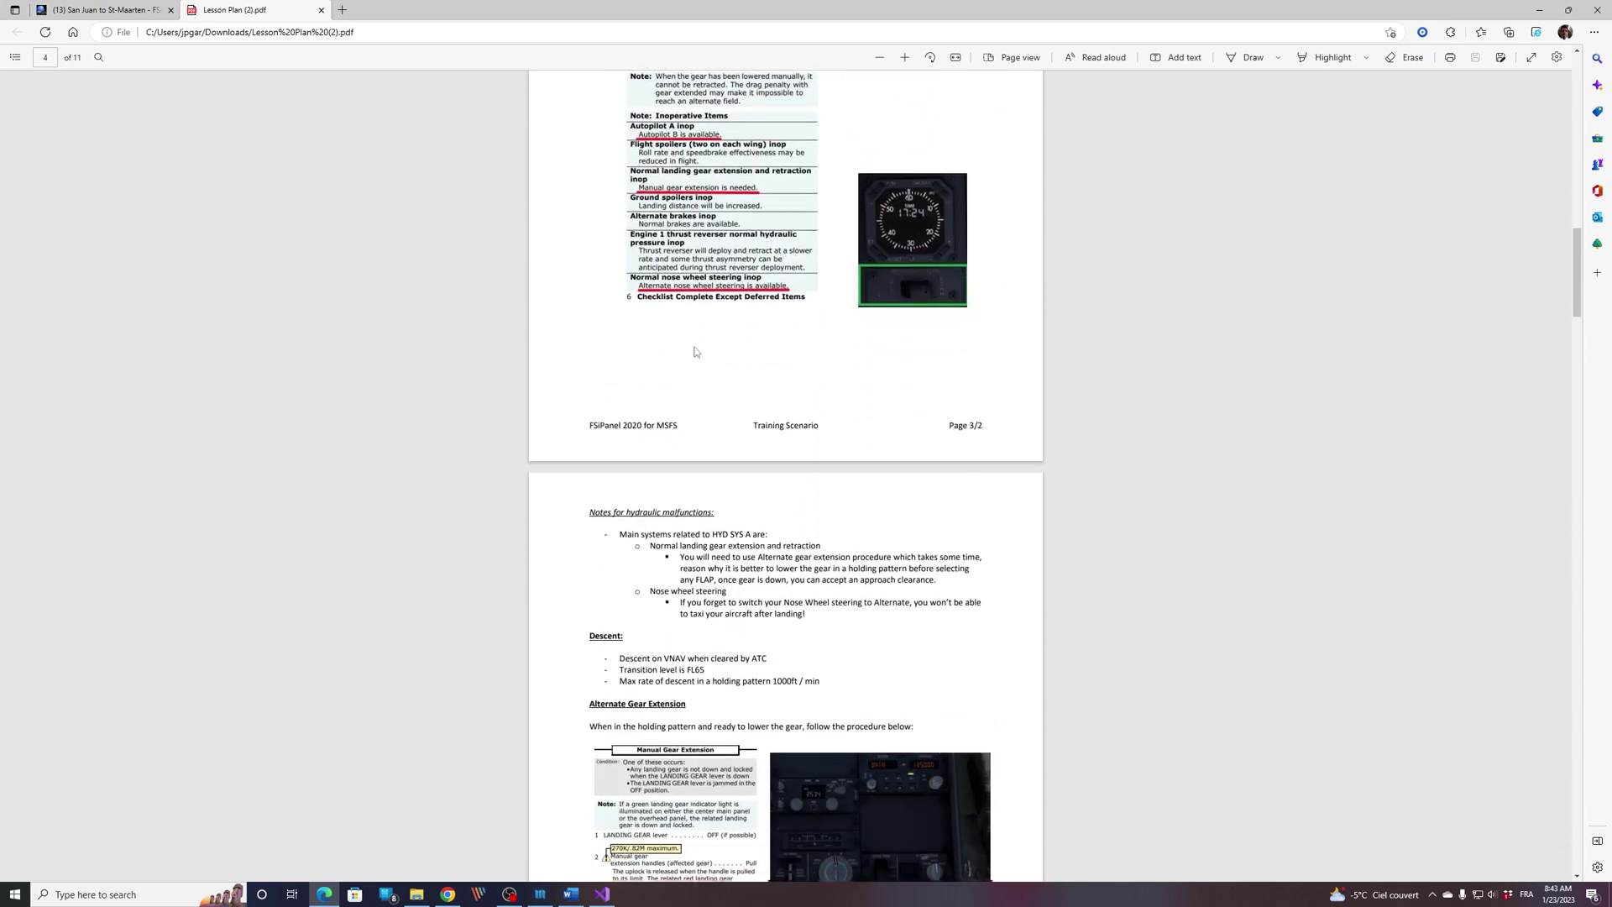
{"action": "scroll", "coordinate": [695, 351], "scroll_direction": "down", "scroll_amount": 20}
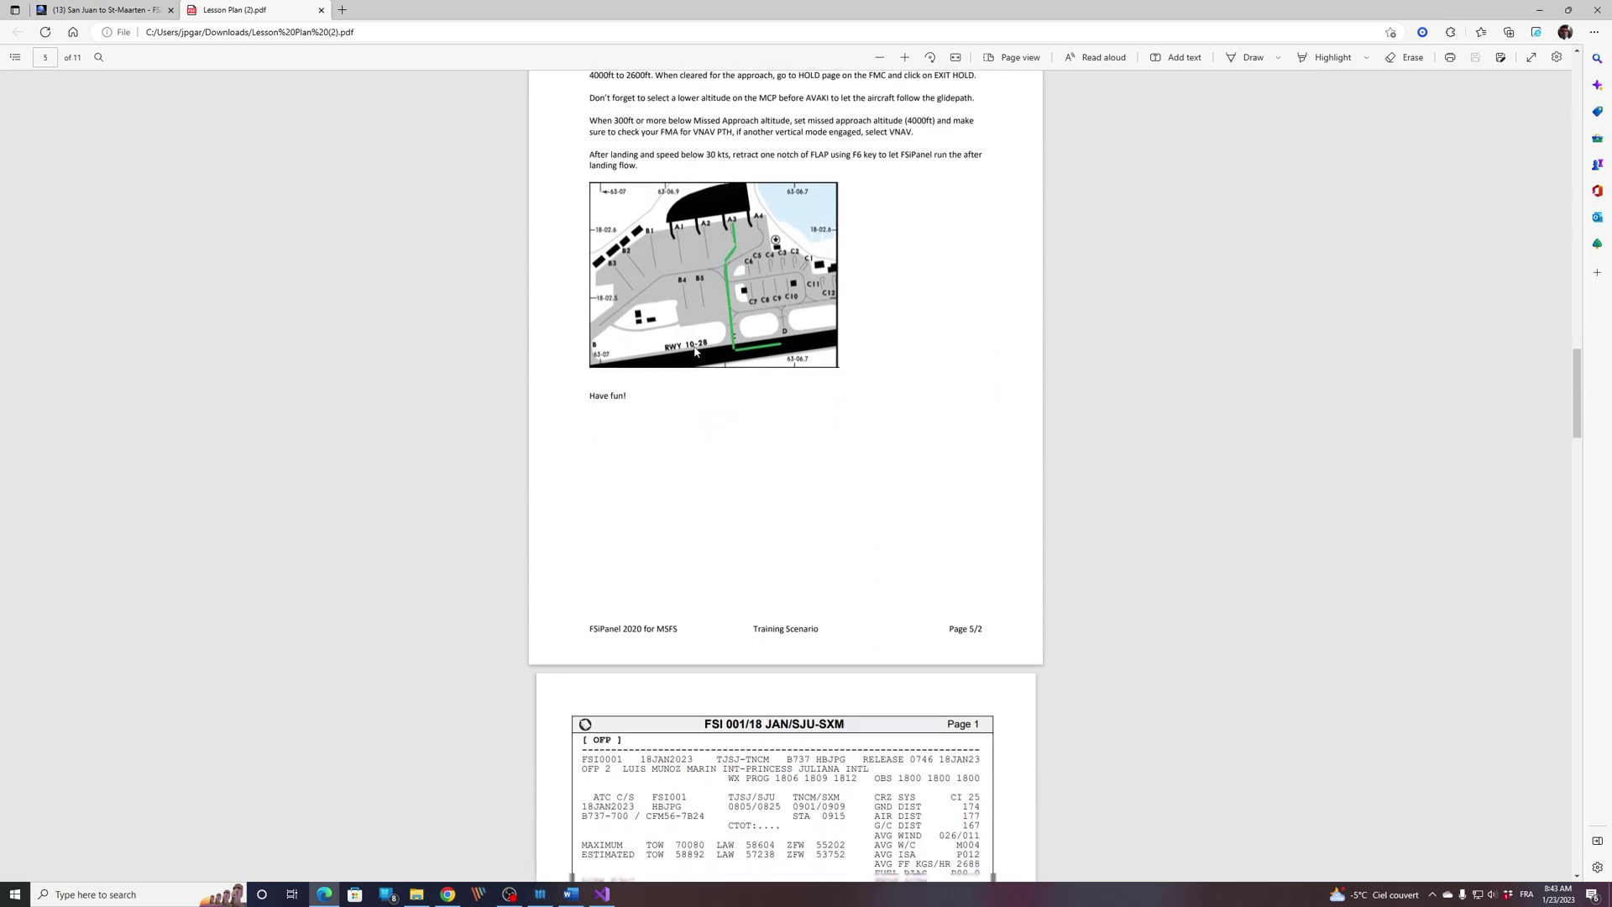
{"action": "scroll", "coordinate": [695, 351], "scroll_direction": "down", "scroll_amount": 20}
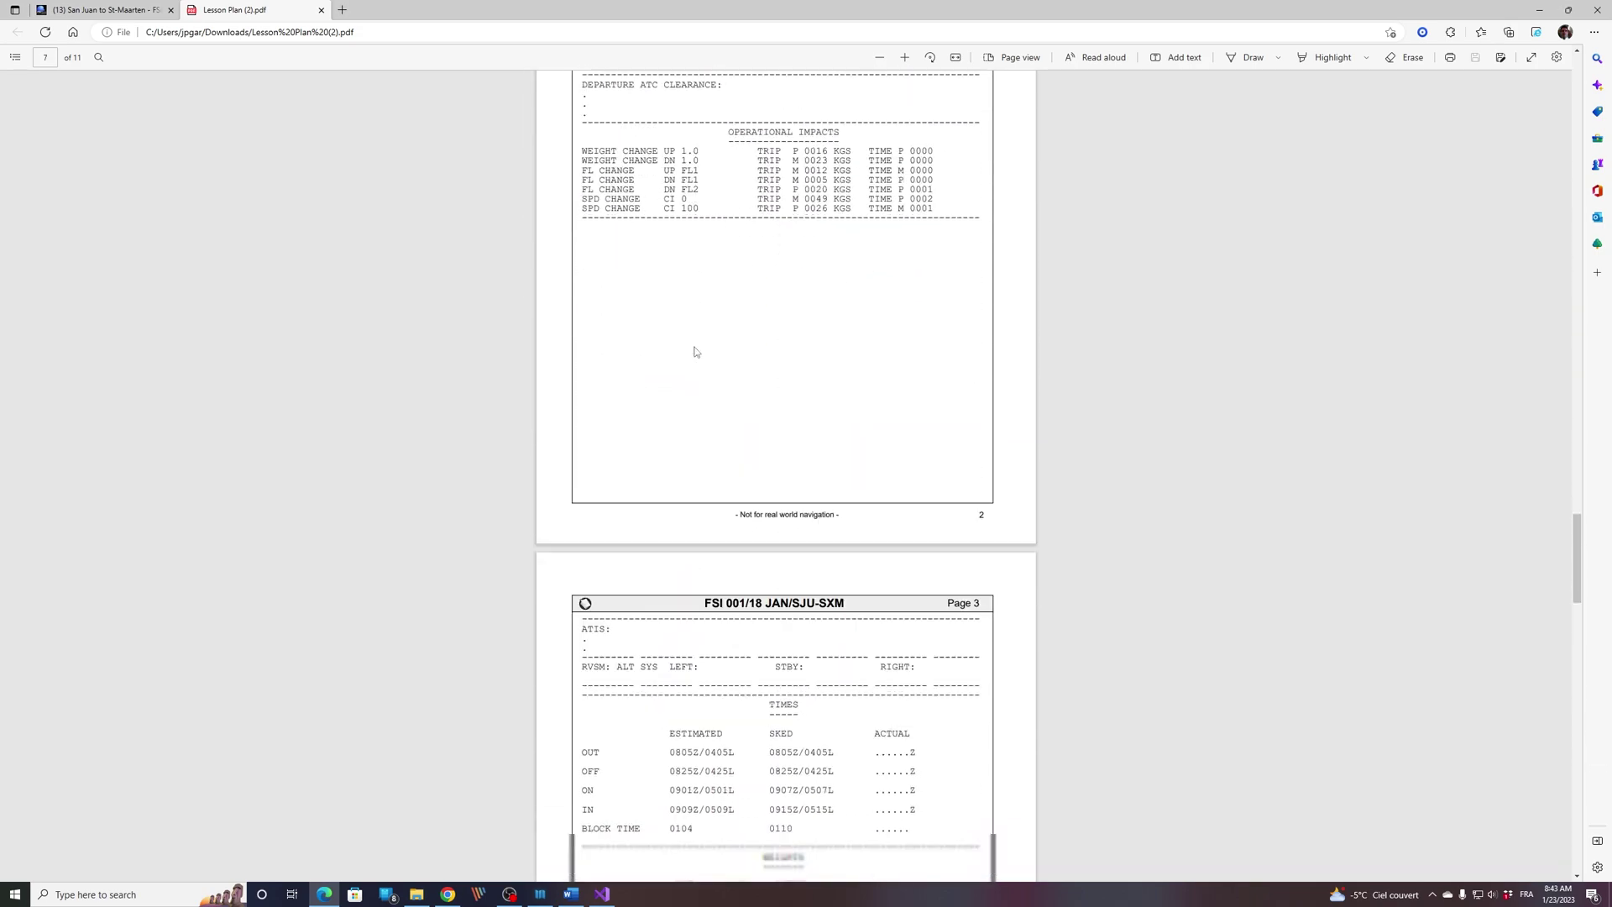
{"action": "scroll", "coordinate": [696, 351], "scroll_direction": "up", "scroll_amount": 20}
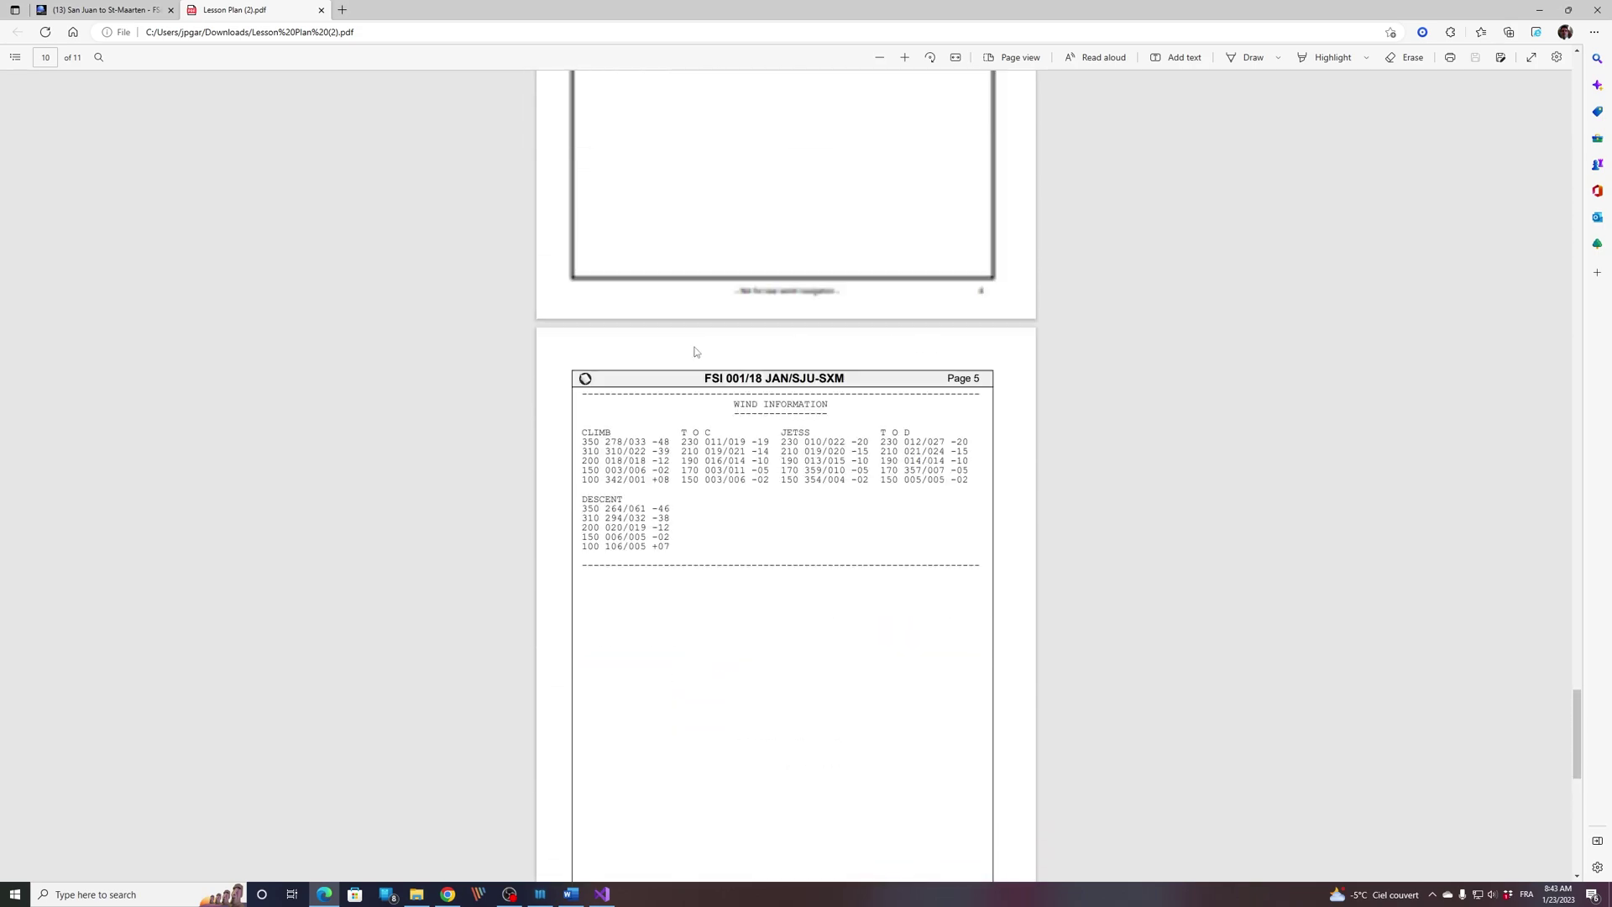
{"action": "scroll", "coordinate": [696, 351], "scroll_direction": "up", "scroll_amount": 20}
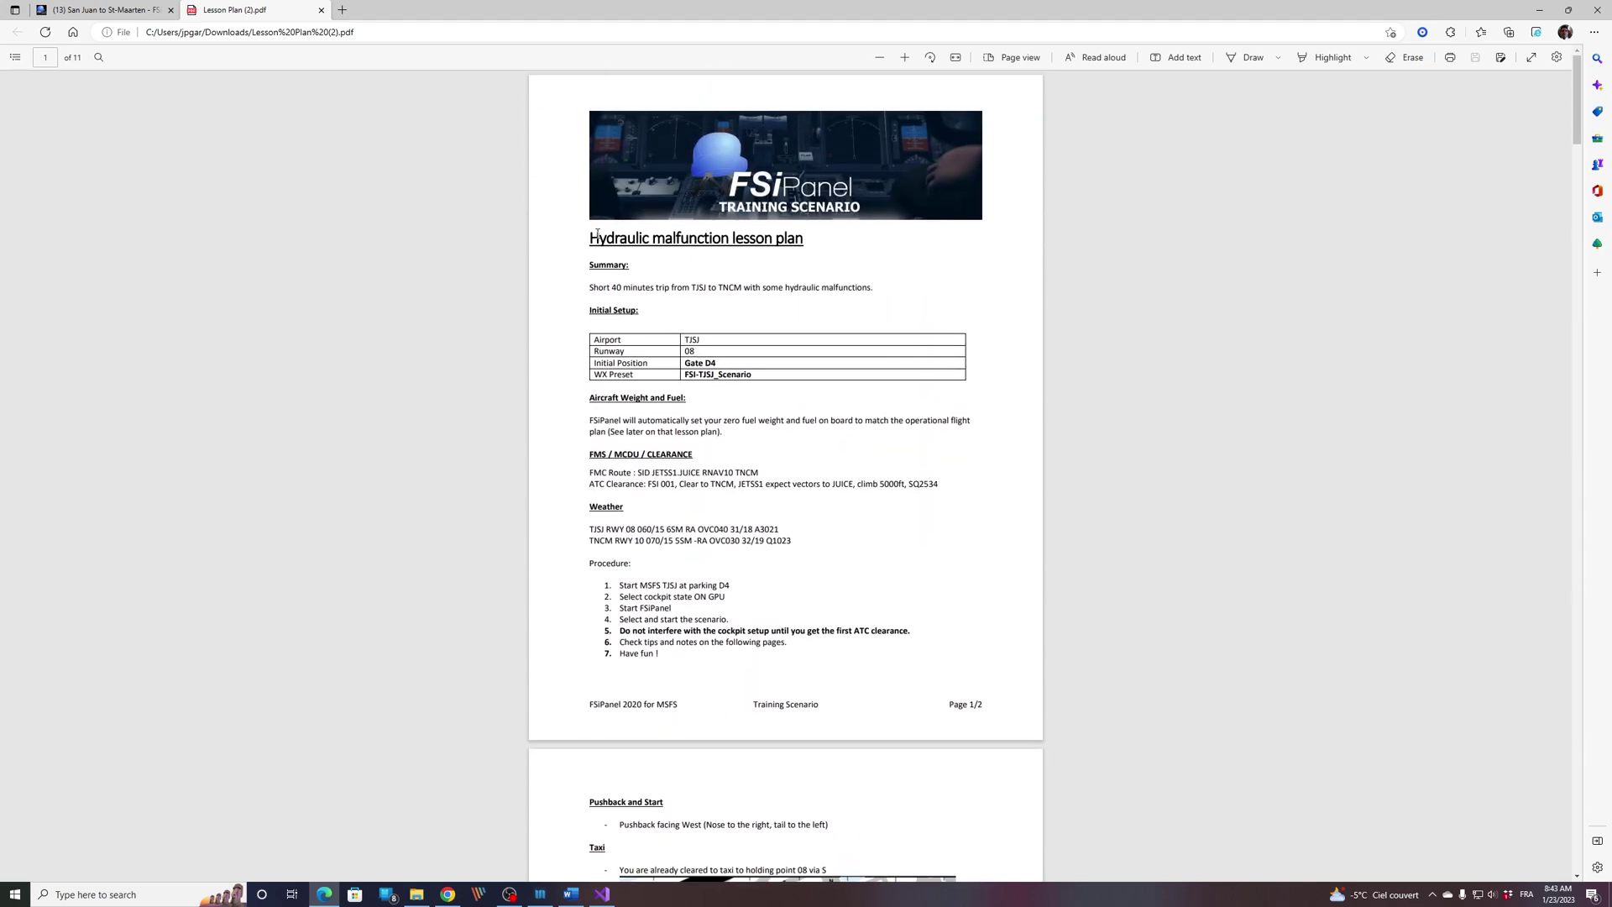
{"action": "key", "text": "ctrl+Tab"}
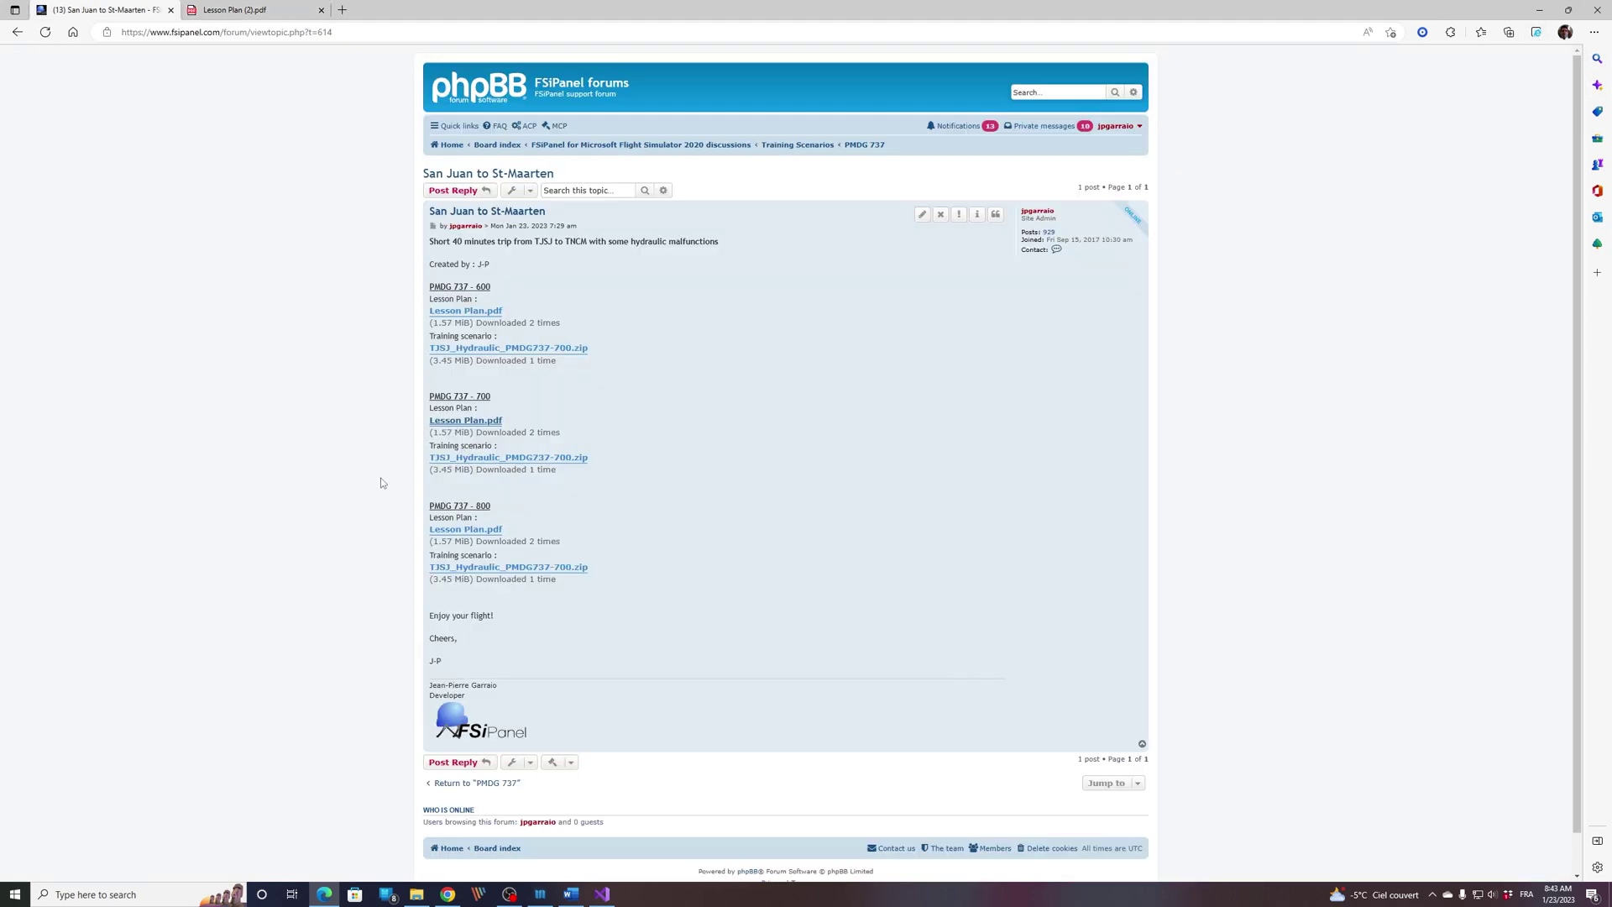
- Download the TJSJ_Hydraulic_PMDG737-700.zip scenario archive and open it from Downloads
{"action": "left_click", "coordinate": [574, 462]}
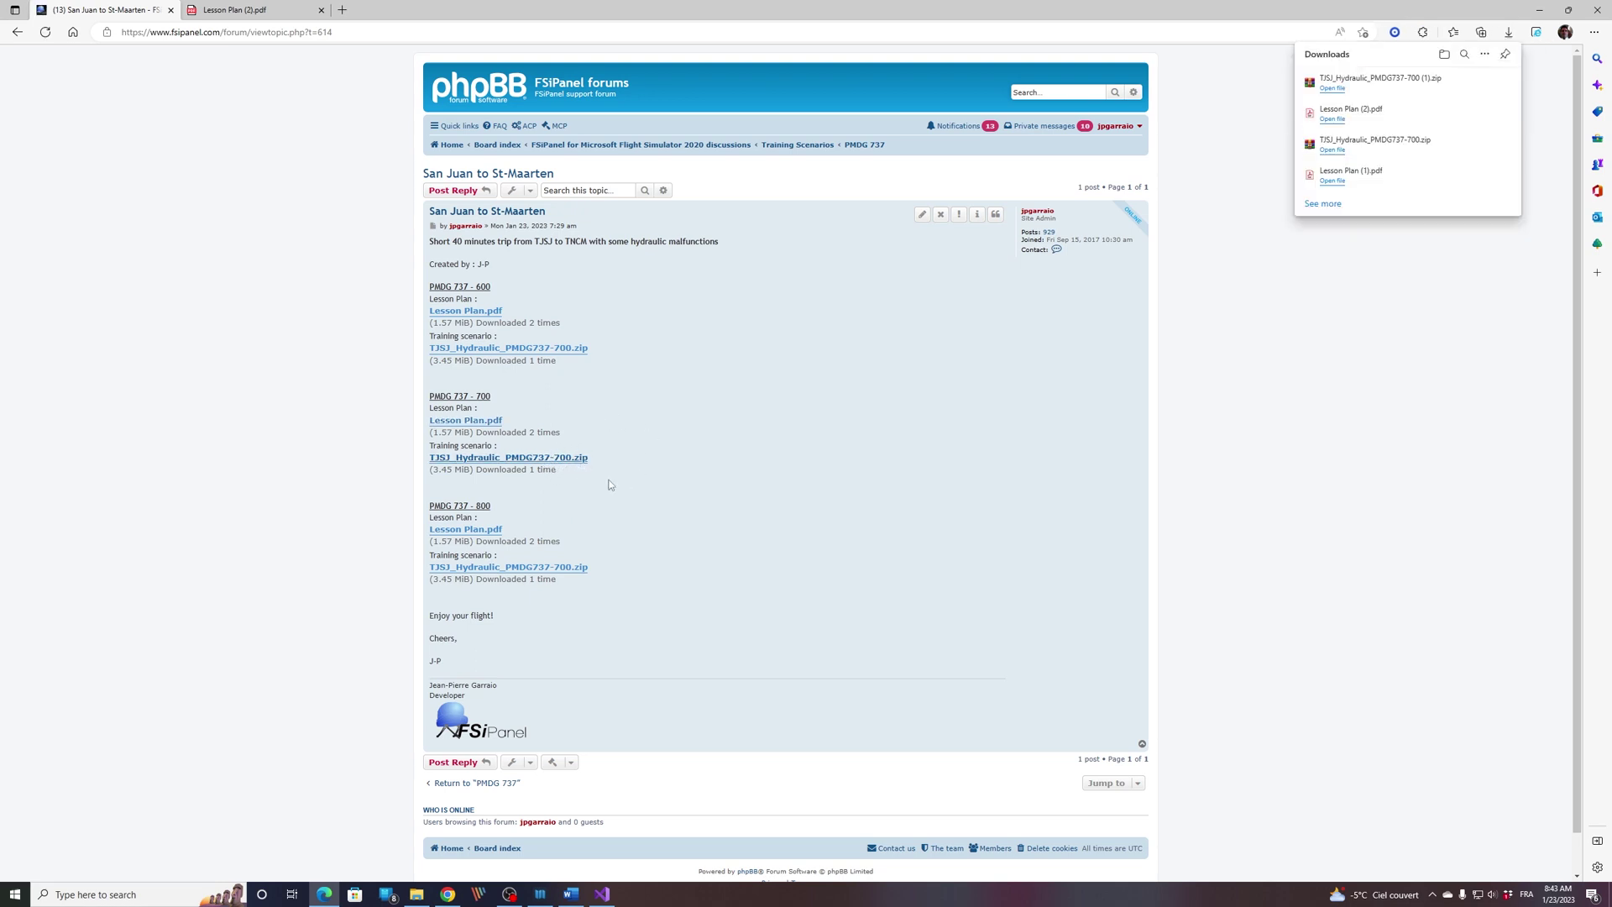
{"action": "left_click", "coordinate": [1335, 90]}
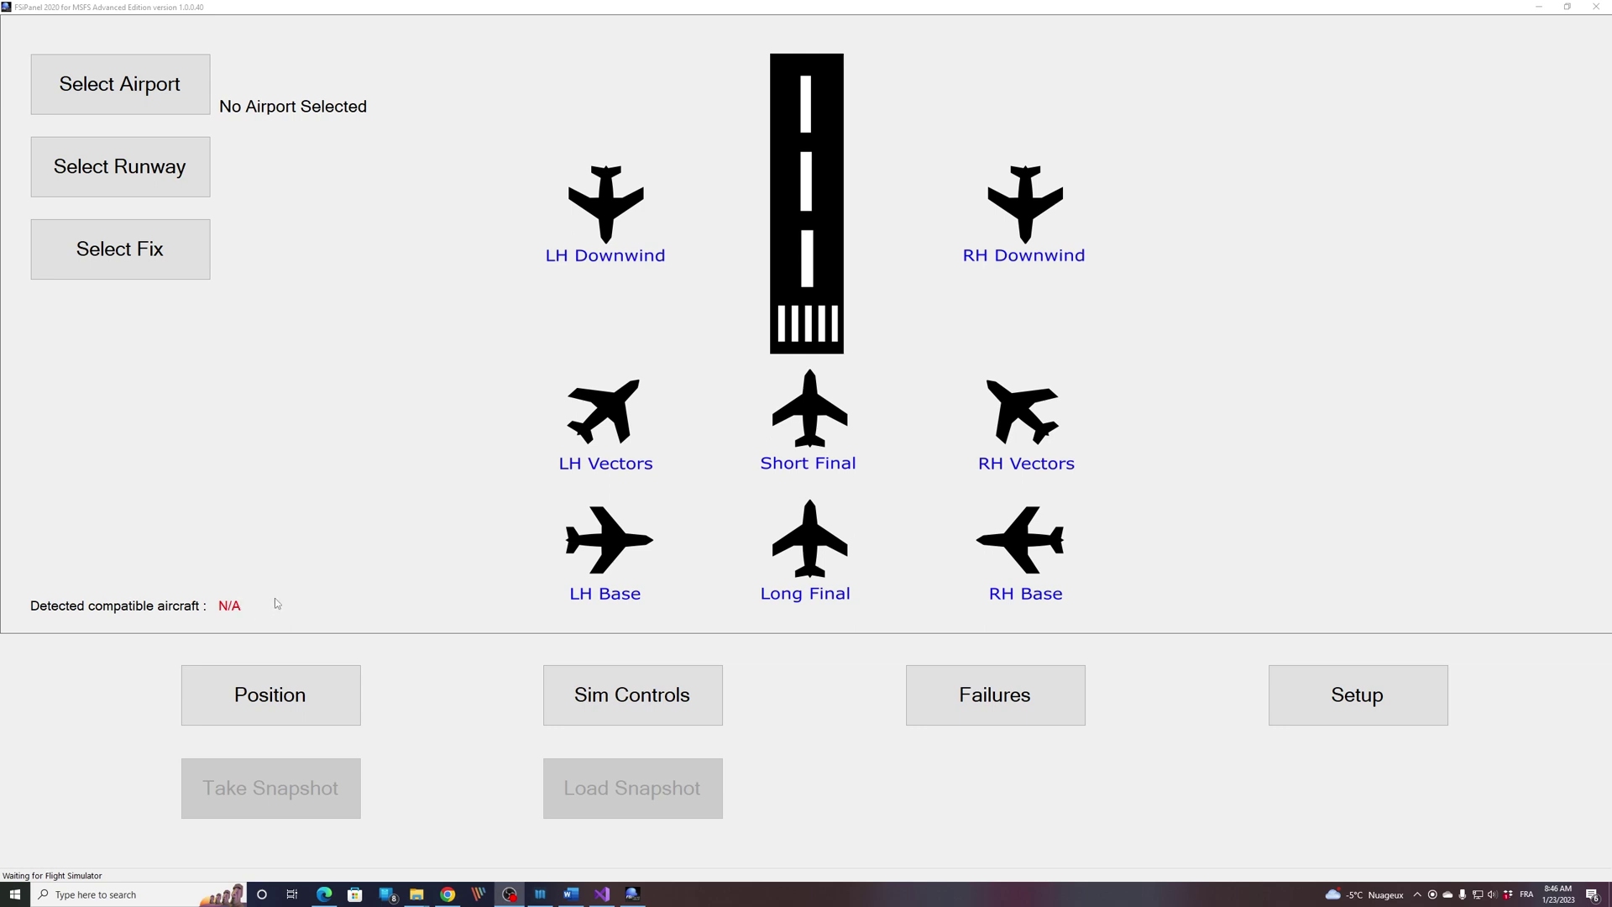
- Drop TSJ_Hydraulic_Pmdg737-700.fsc from the demoScenario folder onto FSiPanel and confirm adding it to the database
{"action": "mouse_move", "coordinate": [417, 894]}
{"action": "left_click", "coordinate": [428, 864]}
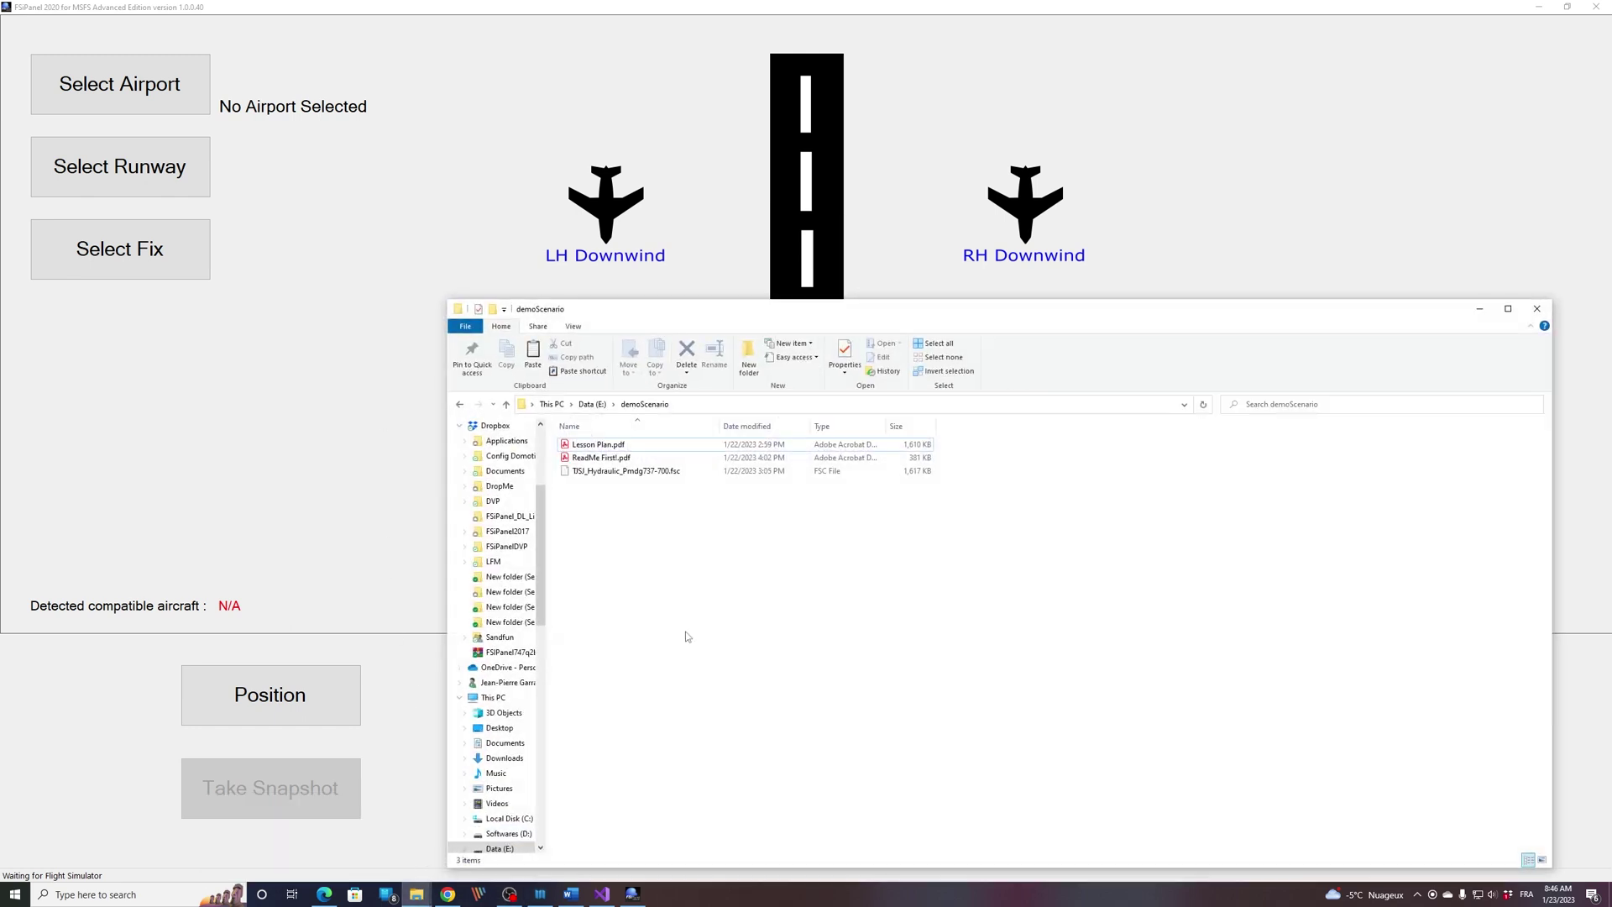
{"action": "left_click", "coordinate": [616, 447]}
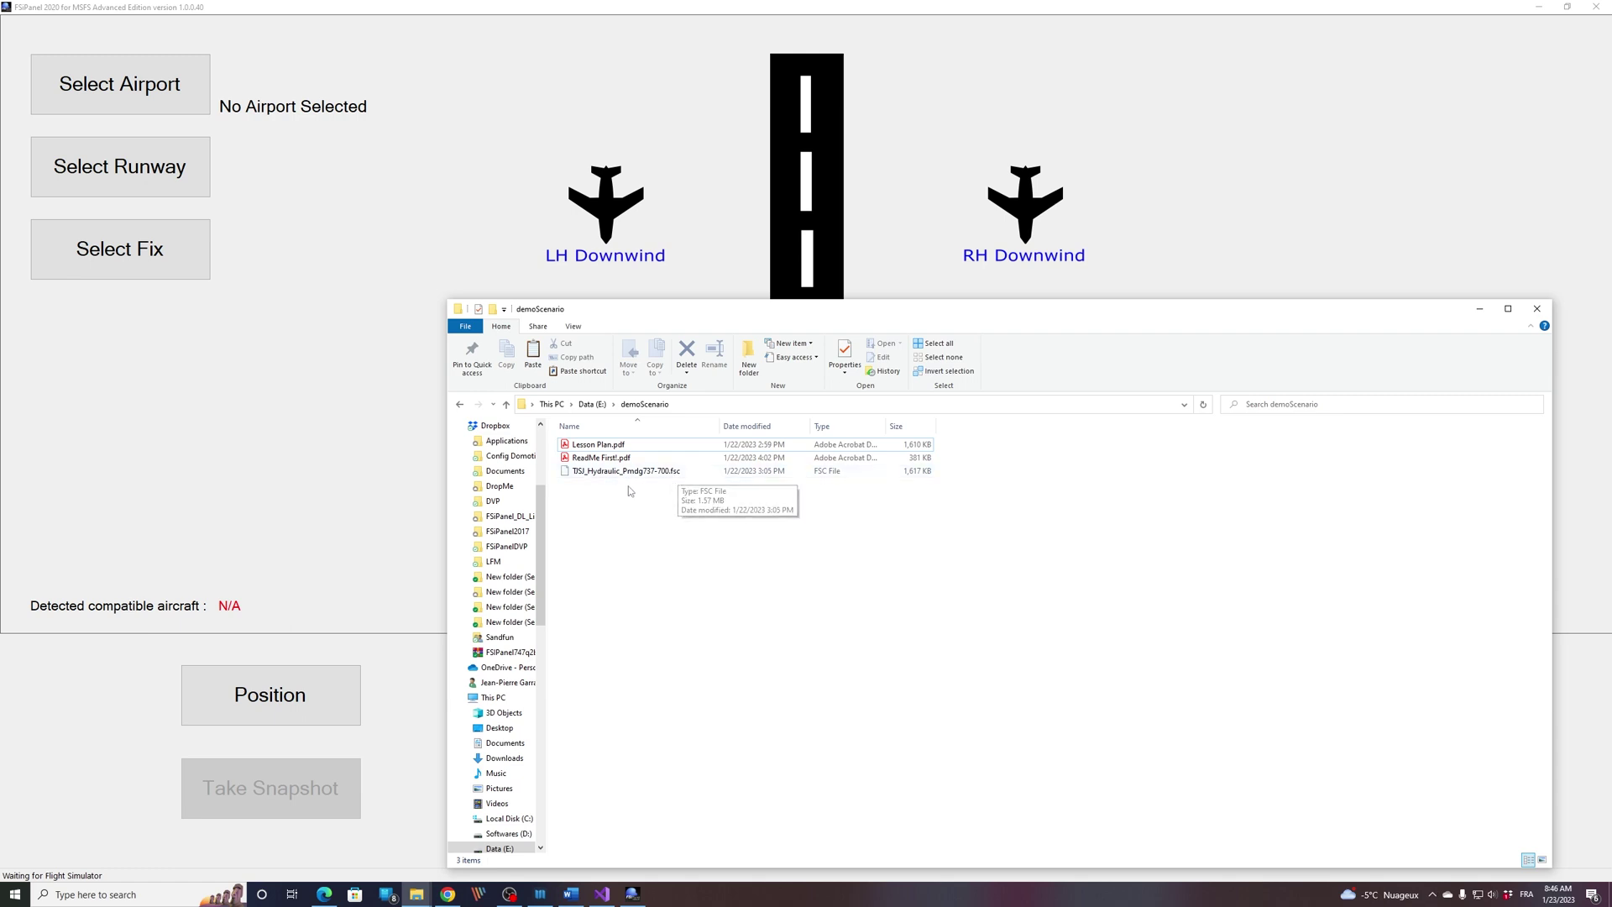
{"action": "left_click_drag", "start_coordinate": [642, 475], "coordinate": [342, 263]}
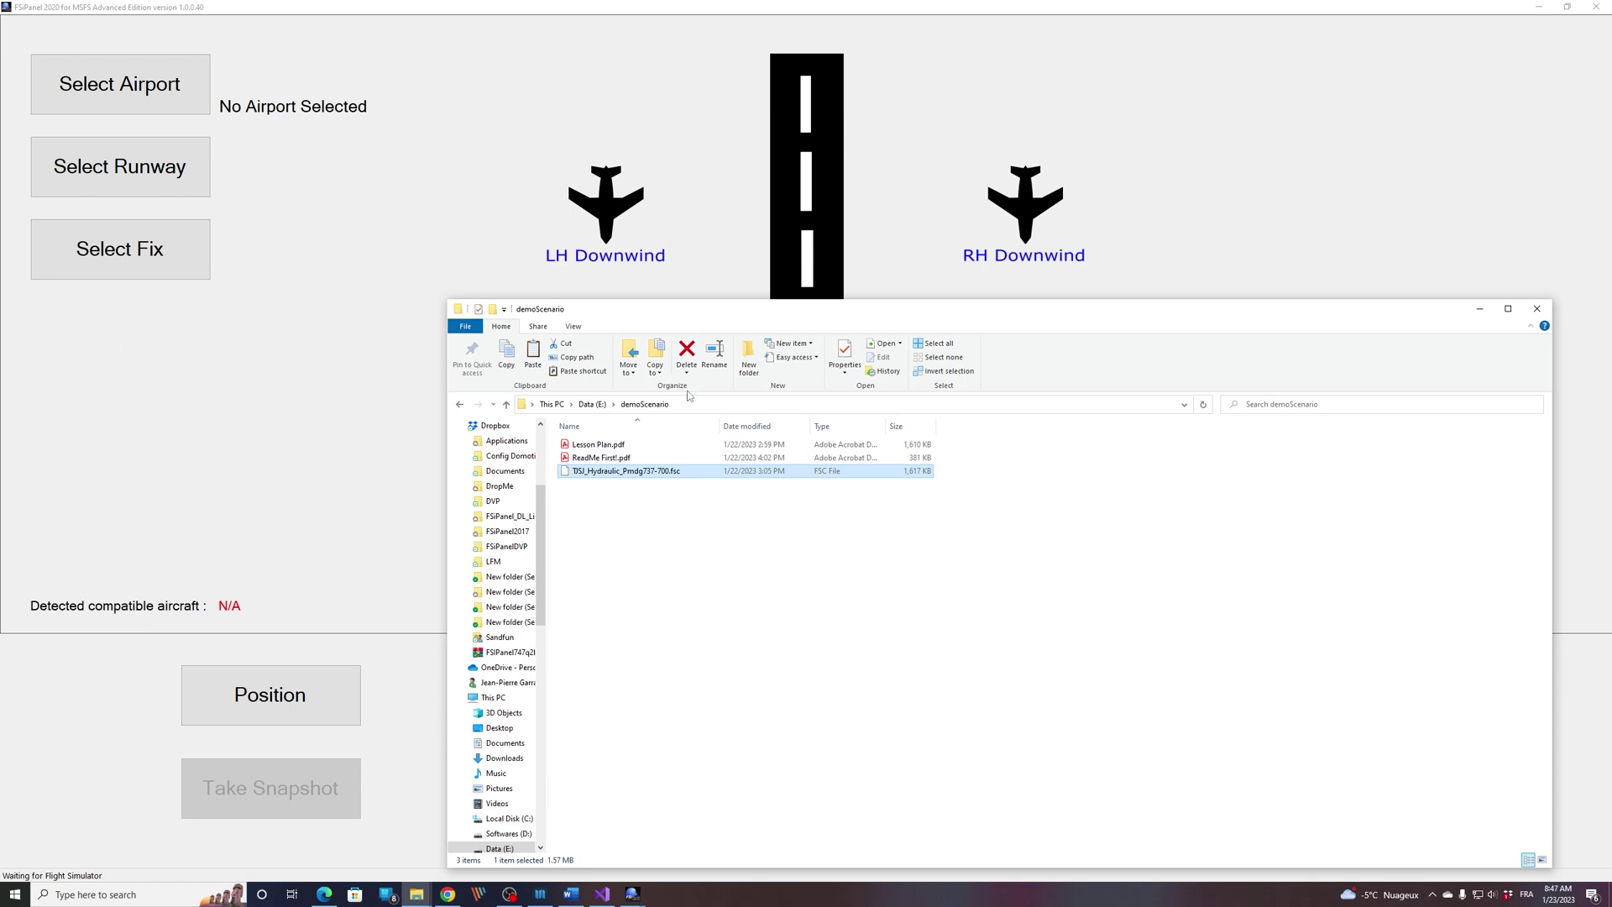
{"action": "left_click", "coordinate": [1480, 308]}
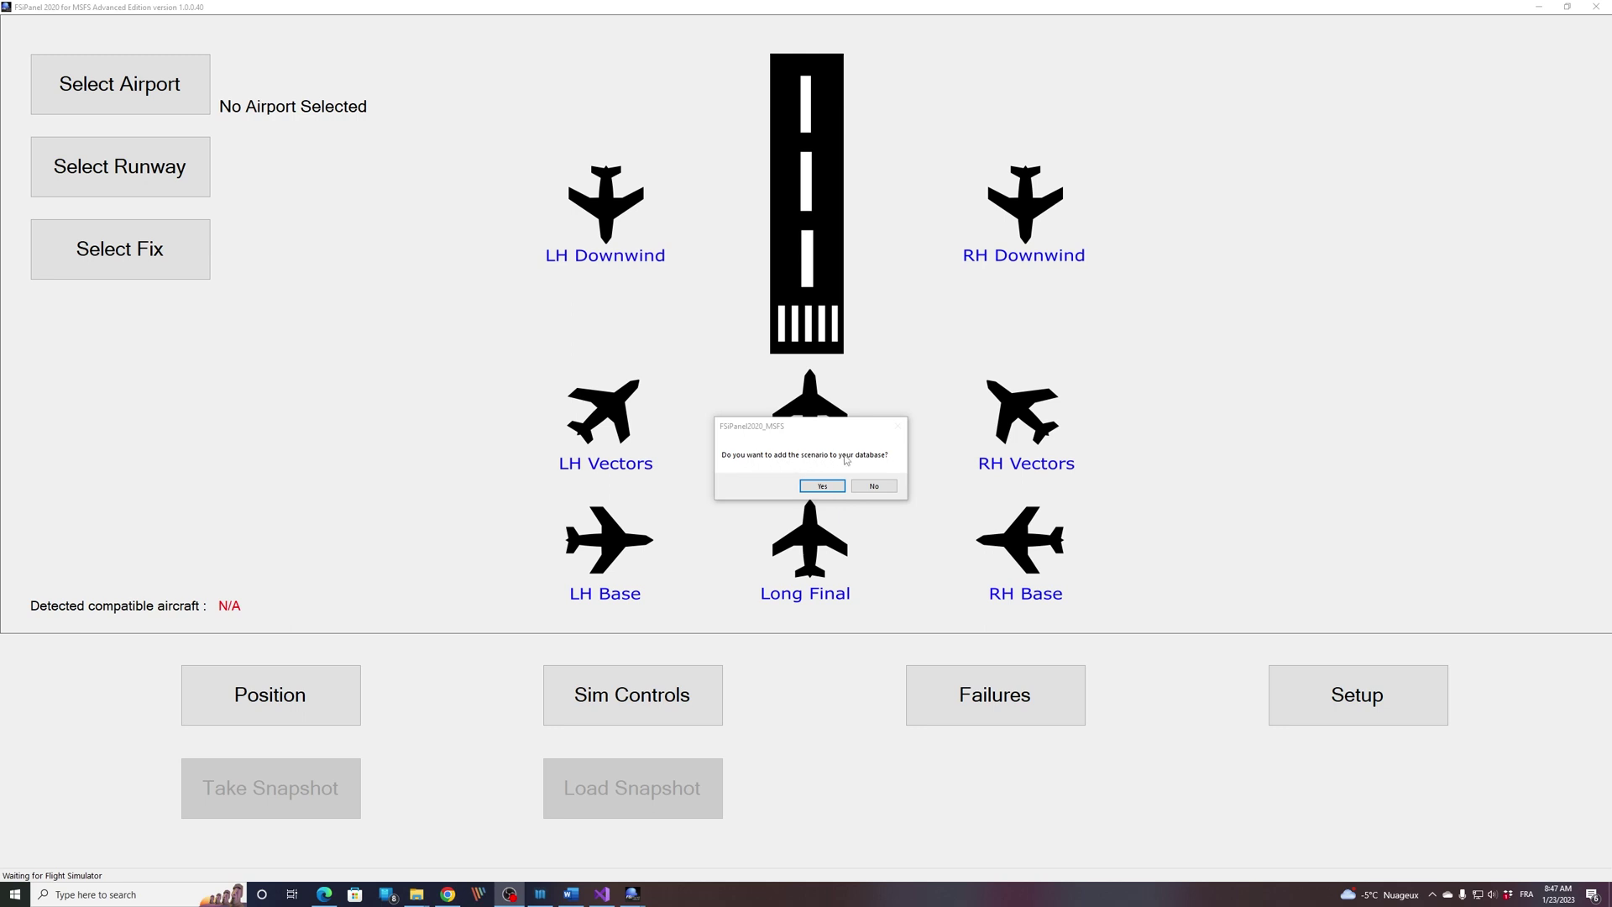
{"action": "left_click", "coordinate": [839, 491]}
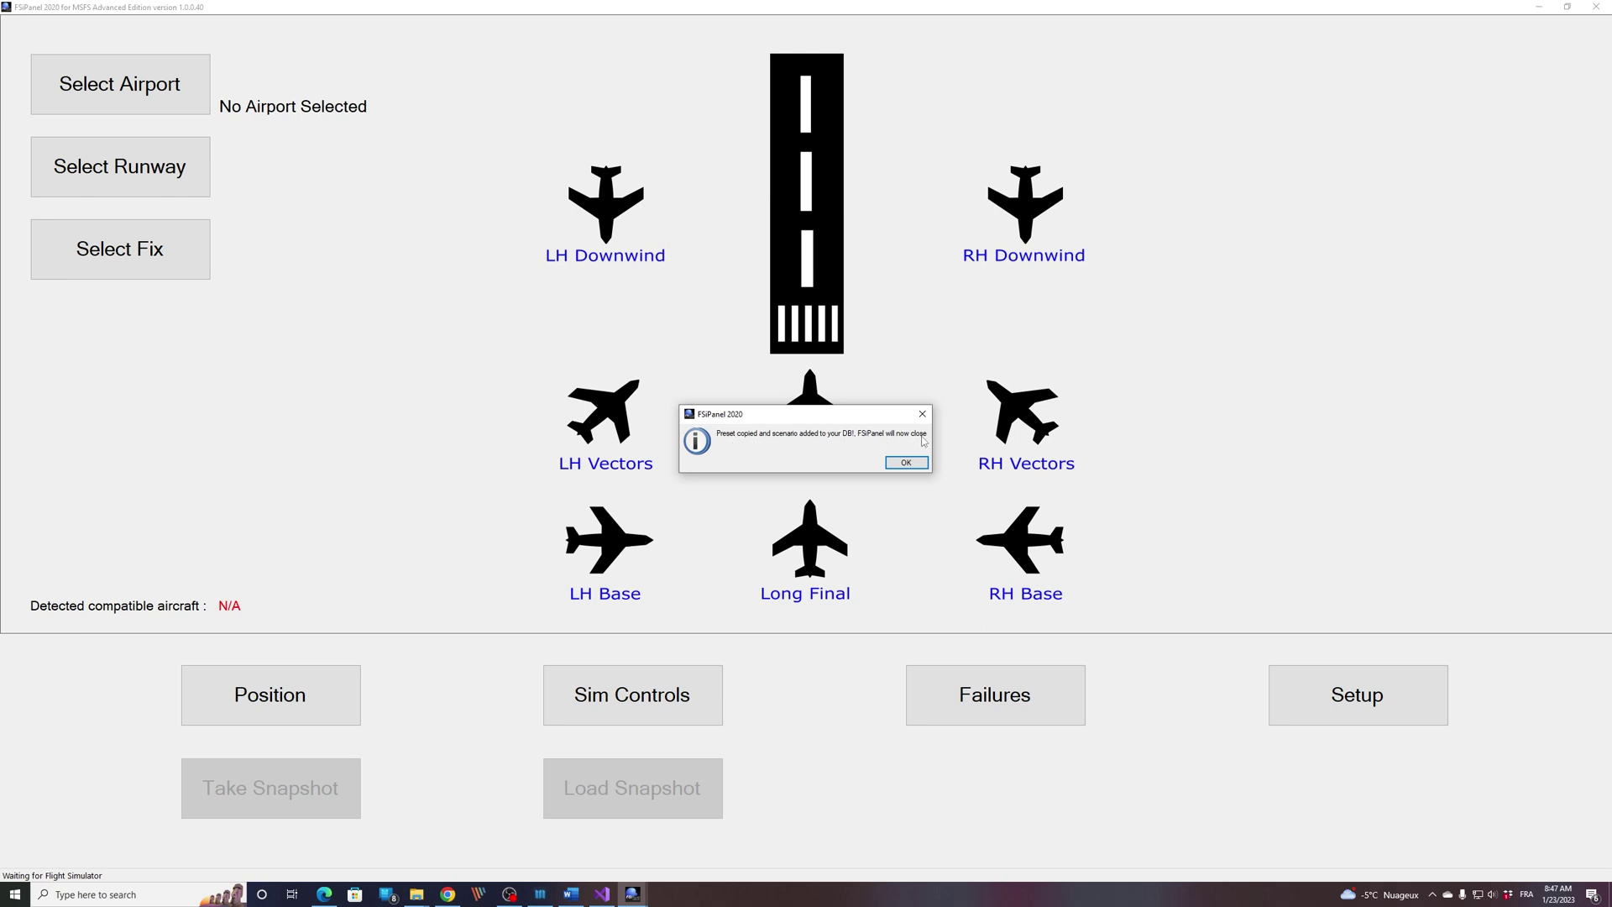
{"action": "left_click", "coordinate": [913, 465]}
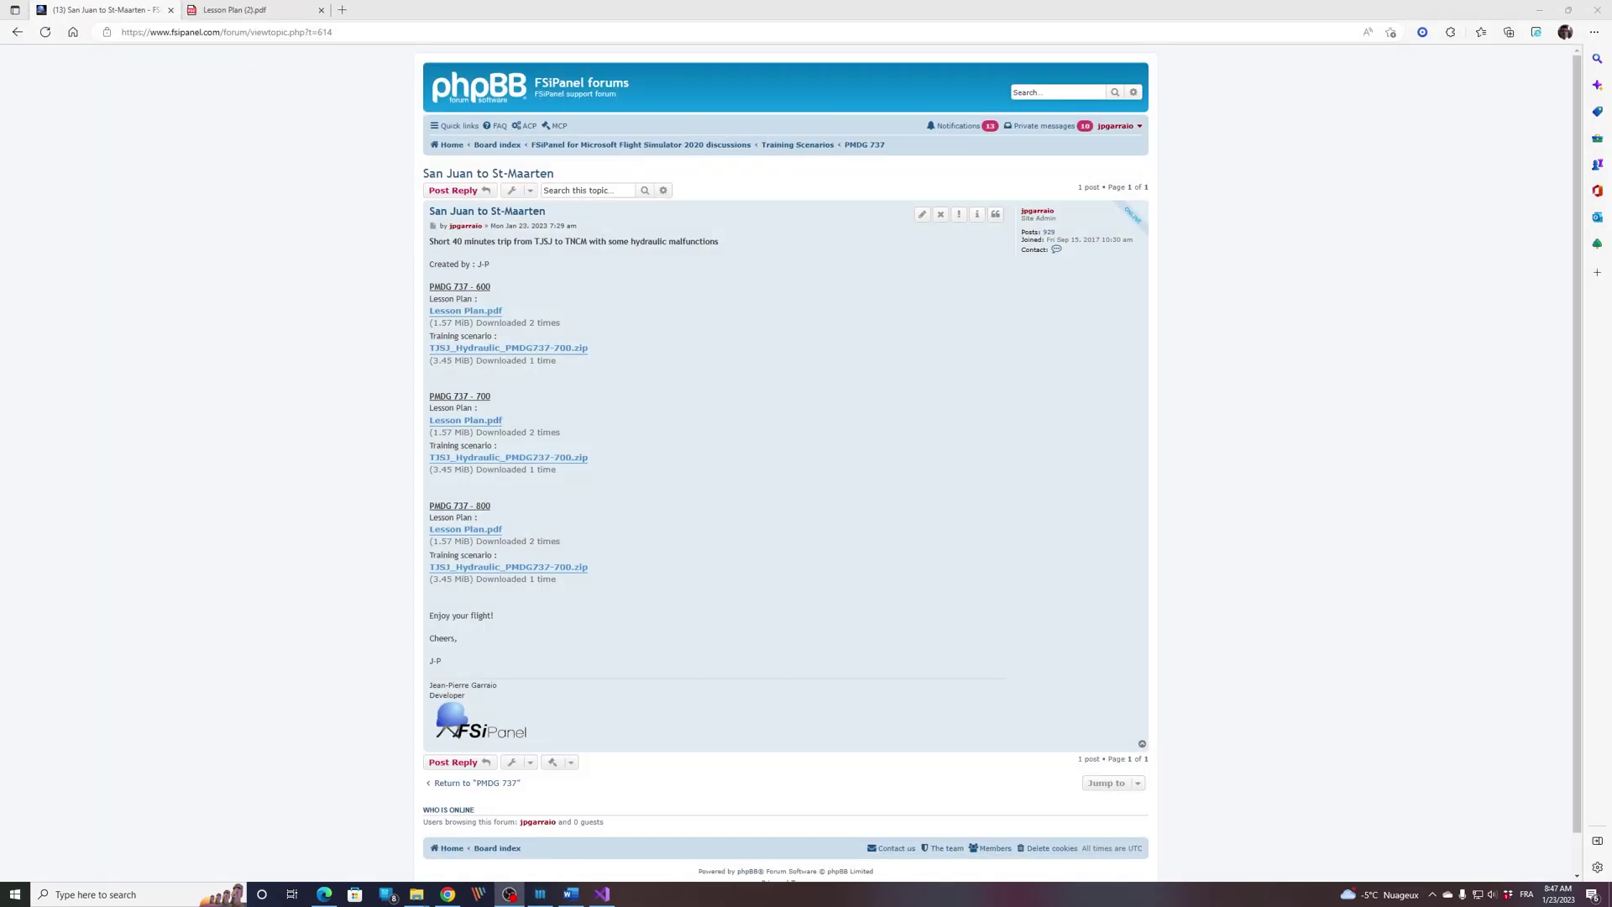
- Highlight airport TJSJ and initial position Gate D4 in the lesson plan's Initial Setup table
{"action": "scroll", "coordinate": [827, 601], "scroll_direction": "down", "scroll_amount": 3}
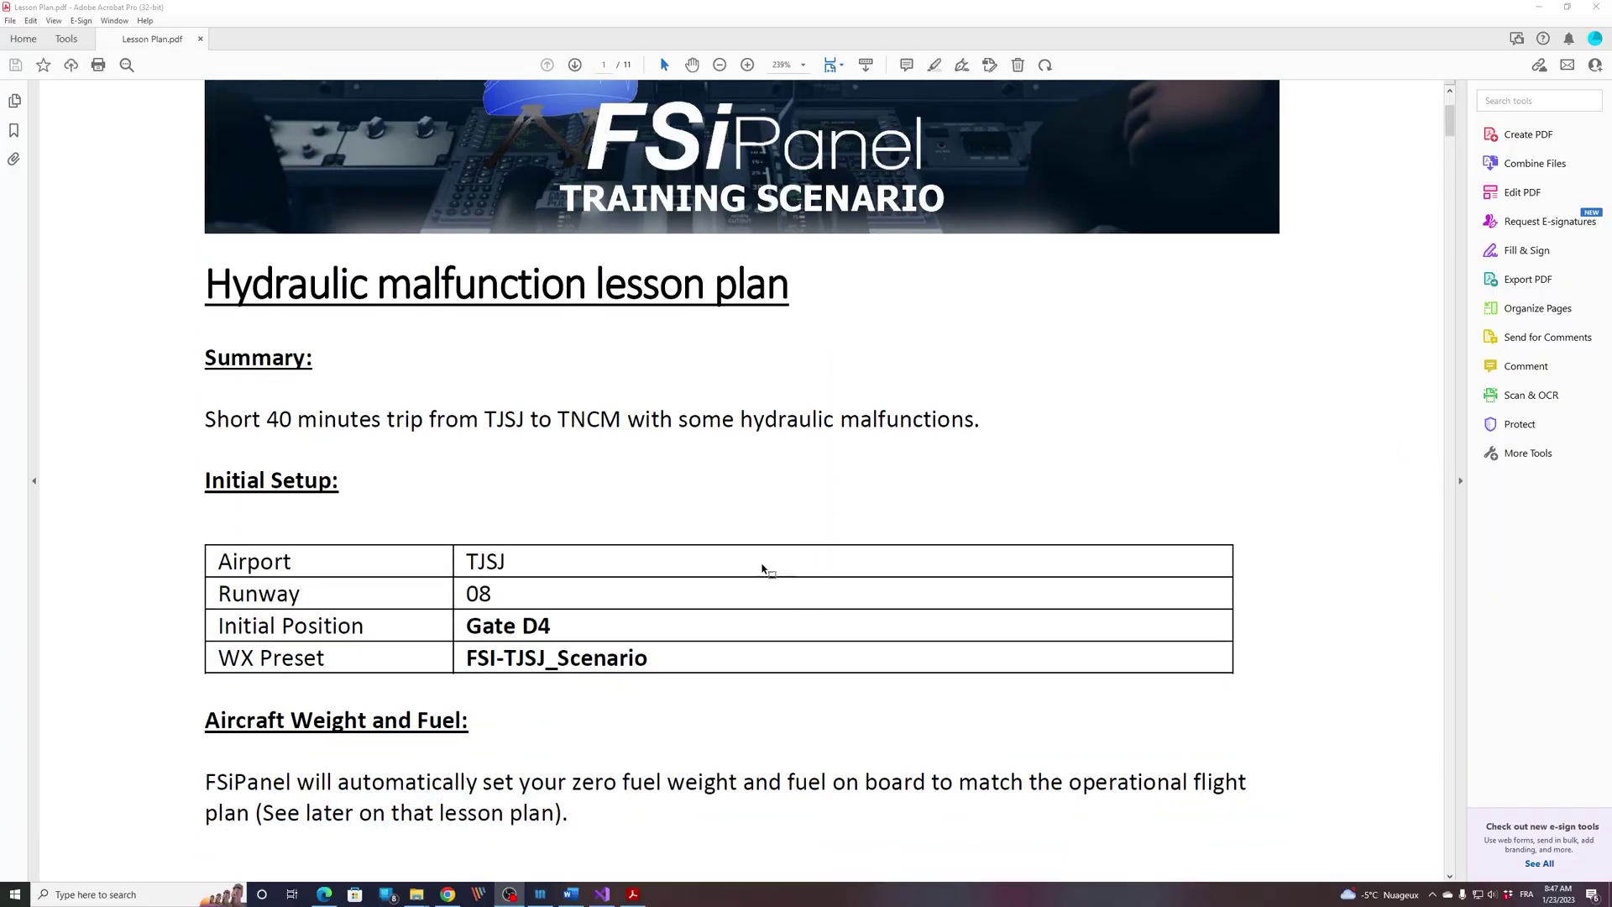
{"action": "left_click_drag", "start_coordinate": [471, 564], "coordinate": [510, 569]}
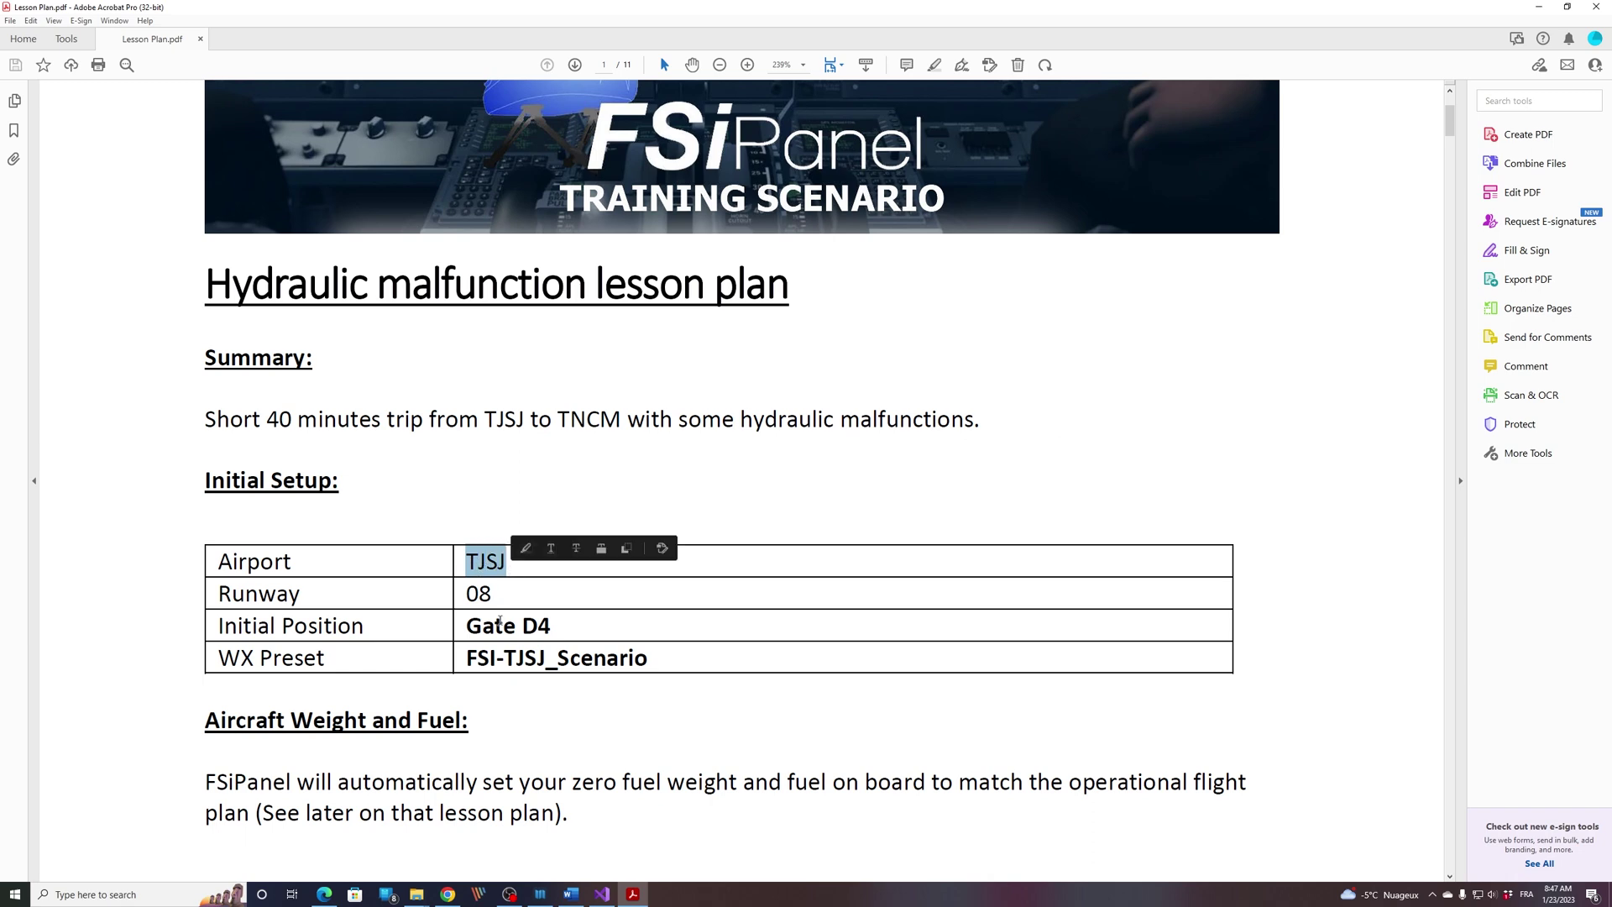
{"action": "left_click_drag", "start_coordinate": [467, 629], "coordinate": [552, 629]}
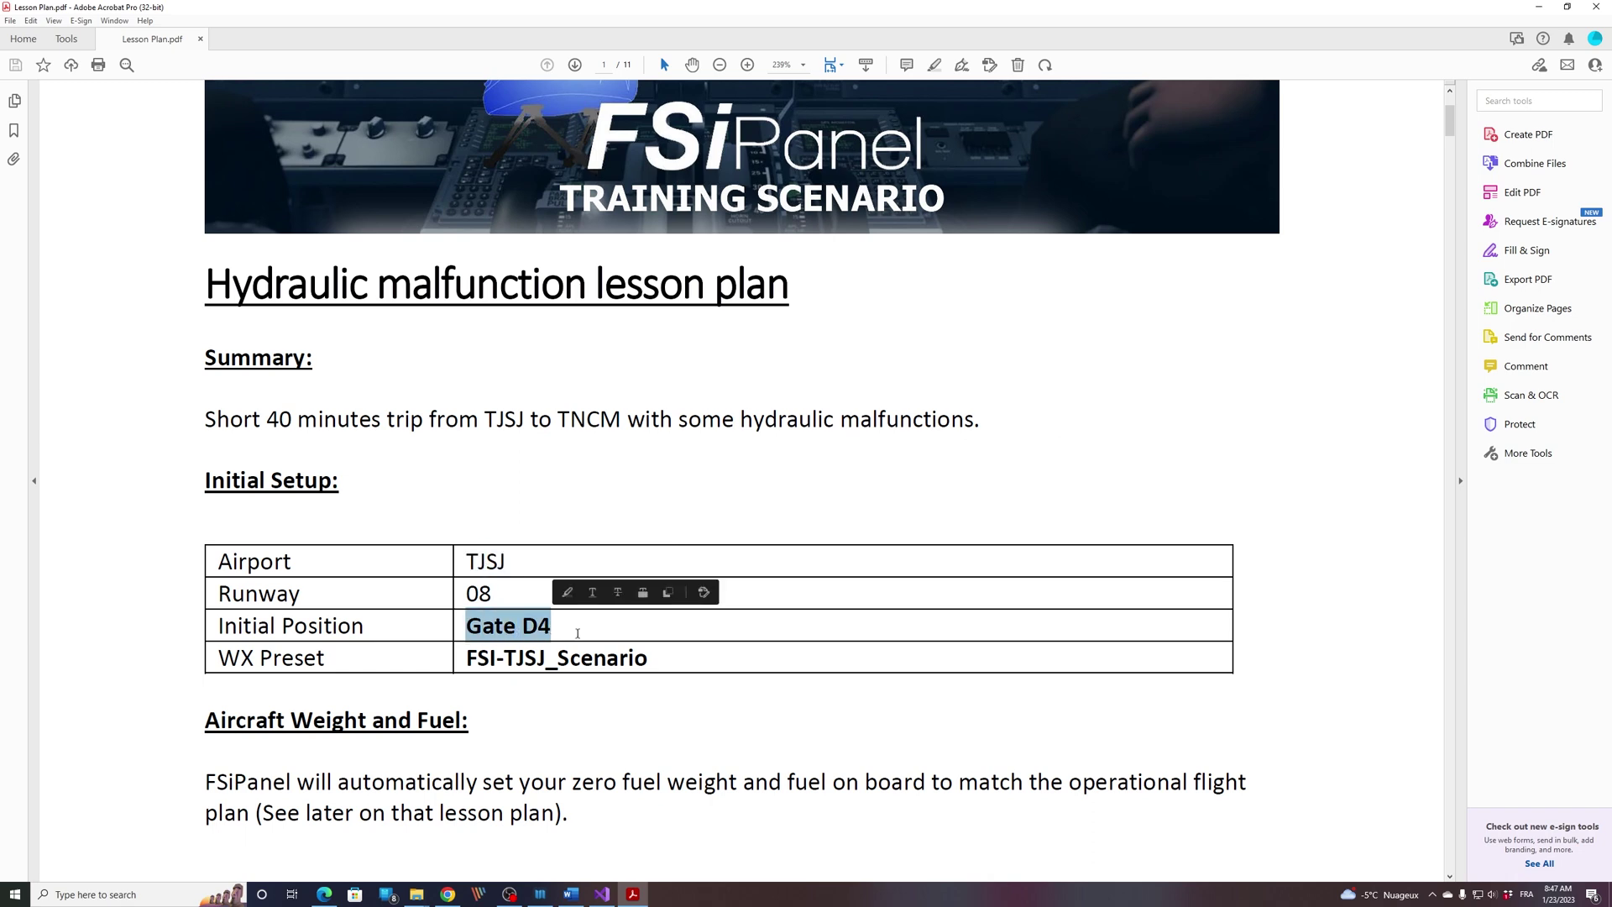
{"action": "left_click", "coordinate": [577, 632]}
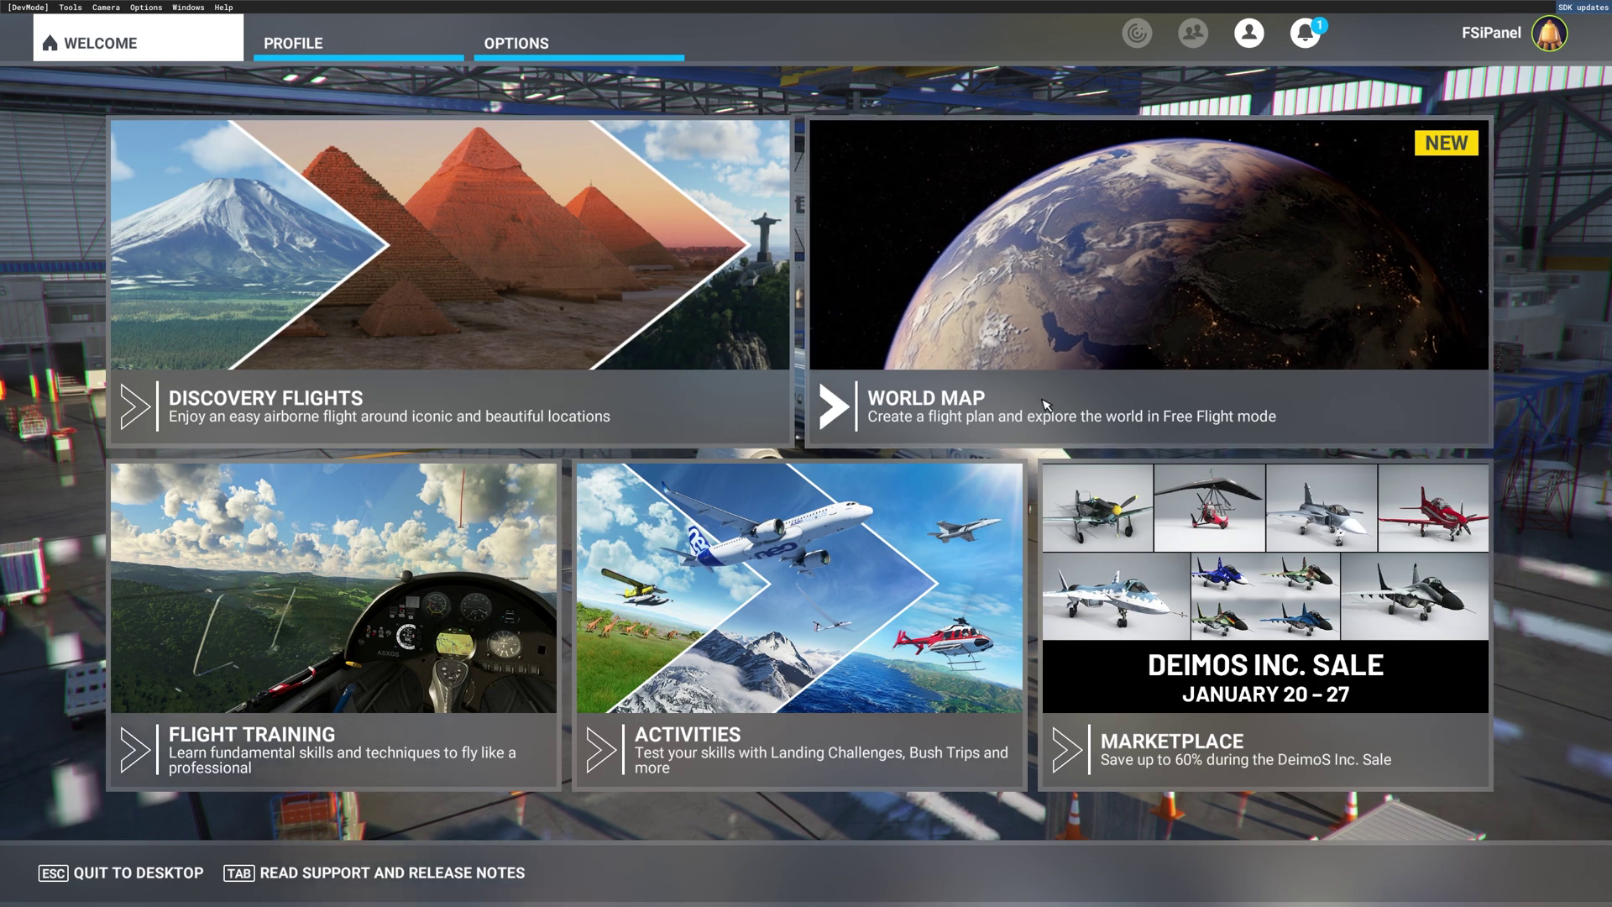
- Set TJSJ San Juan Luis Munoz Marin Intl as the departure airport on the world map
{"action": "left_click", "coordinate": [1007, 415]}
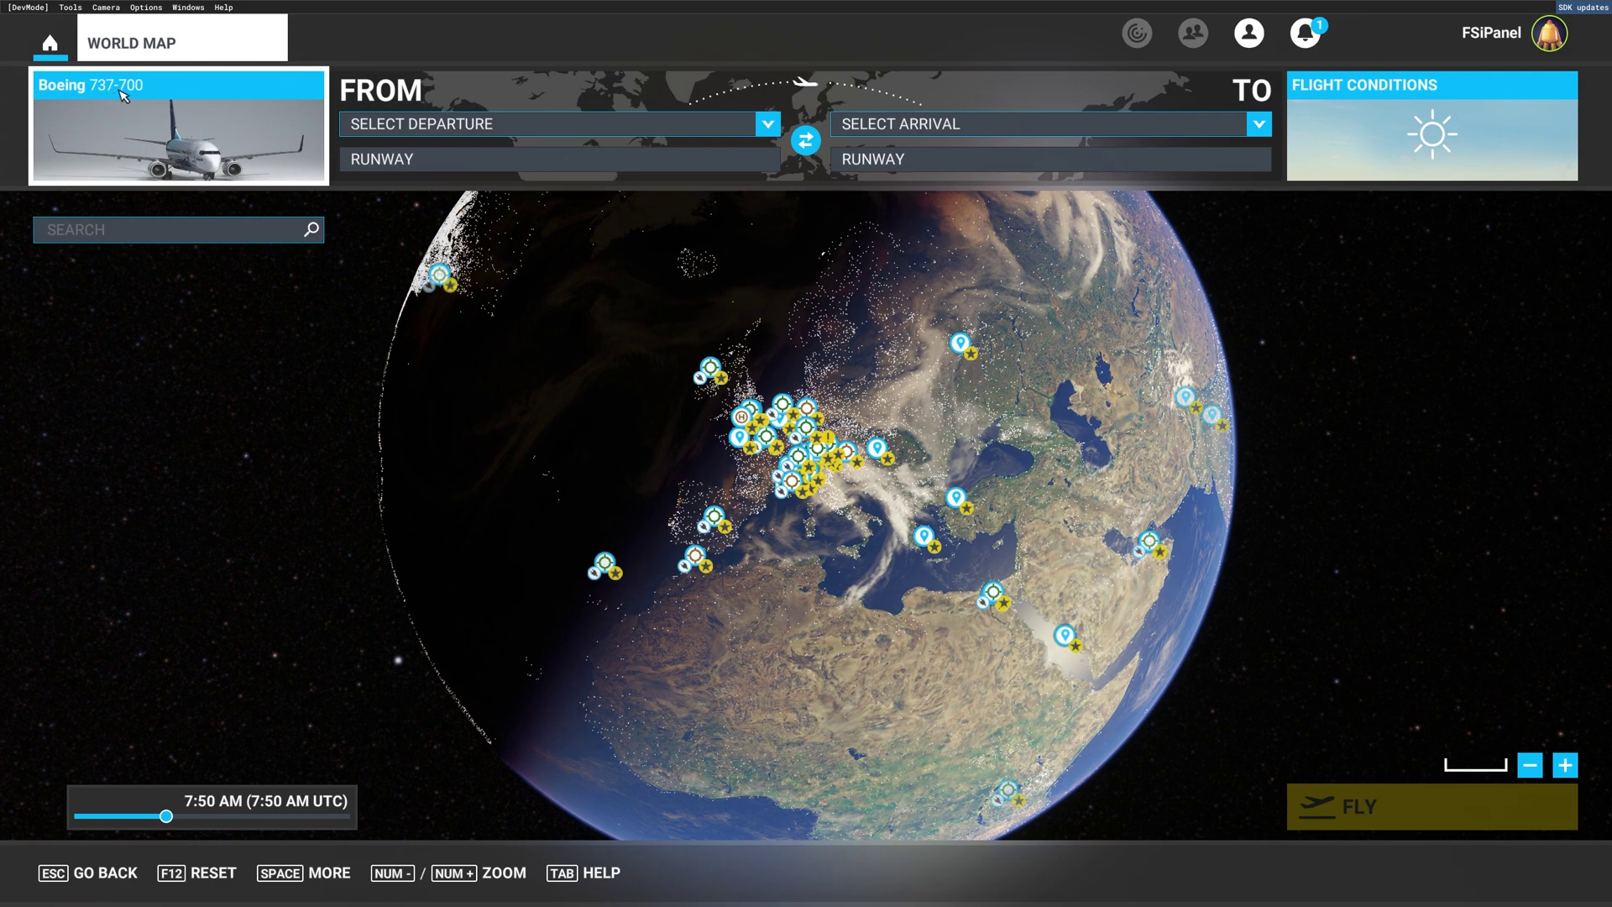
{"action": "left_click", "coordinate": [440, 126]}
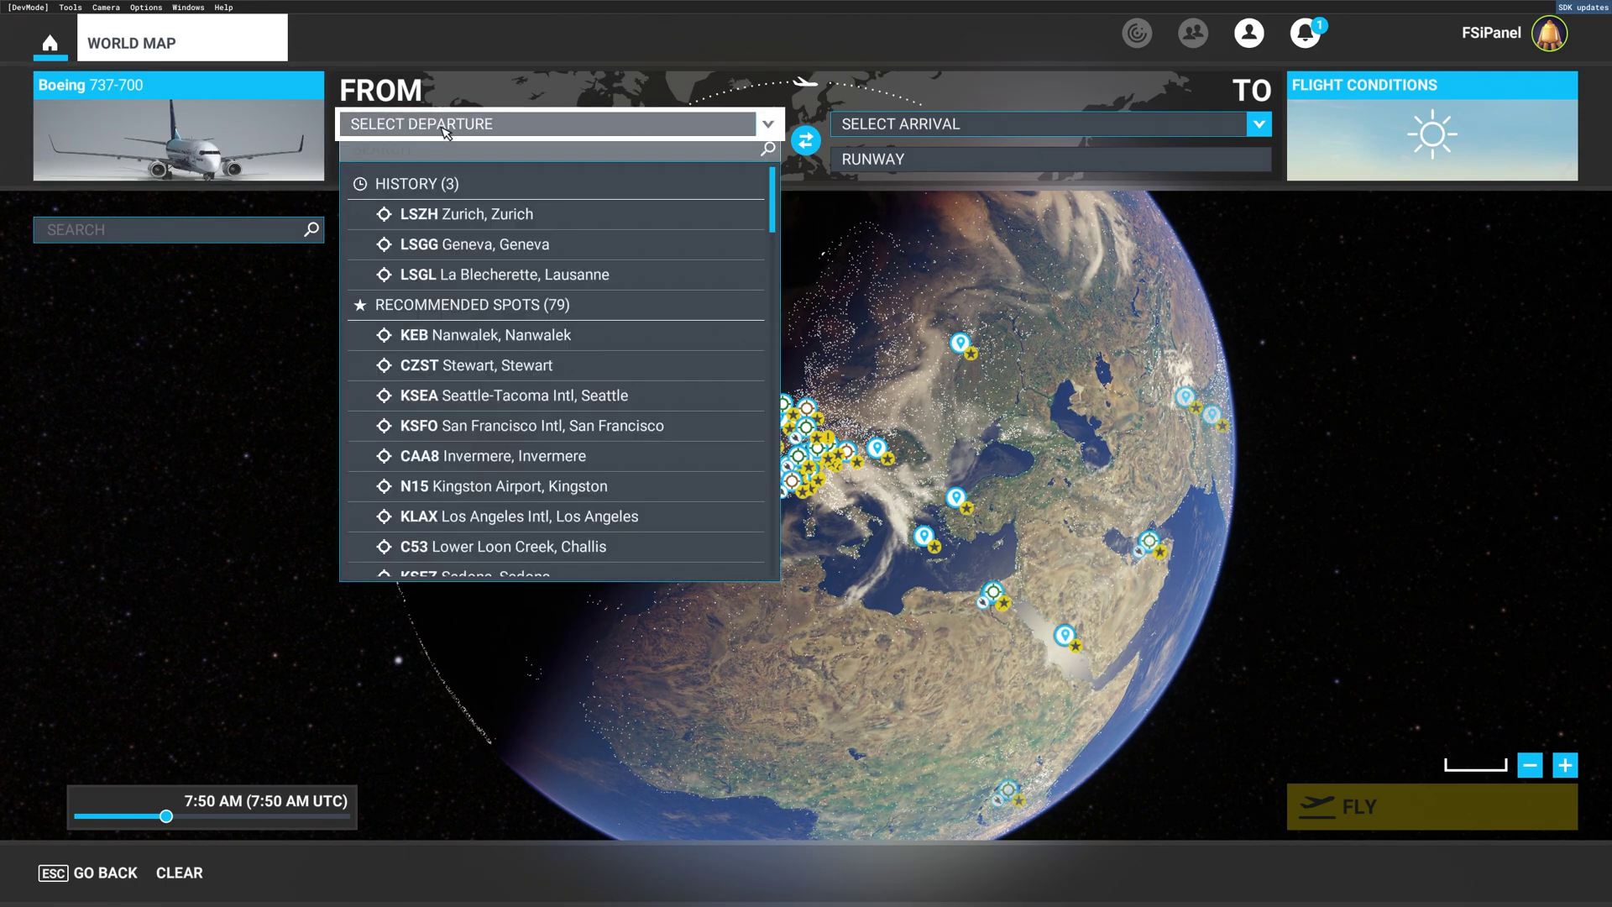
{"action": "left_click", "coordinate": [439, 151]}
{"action": "type", "text": "tjs"}
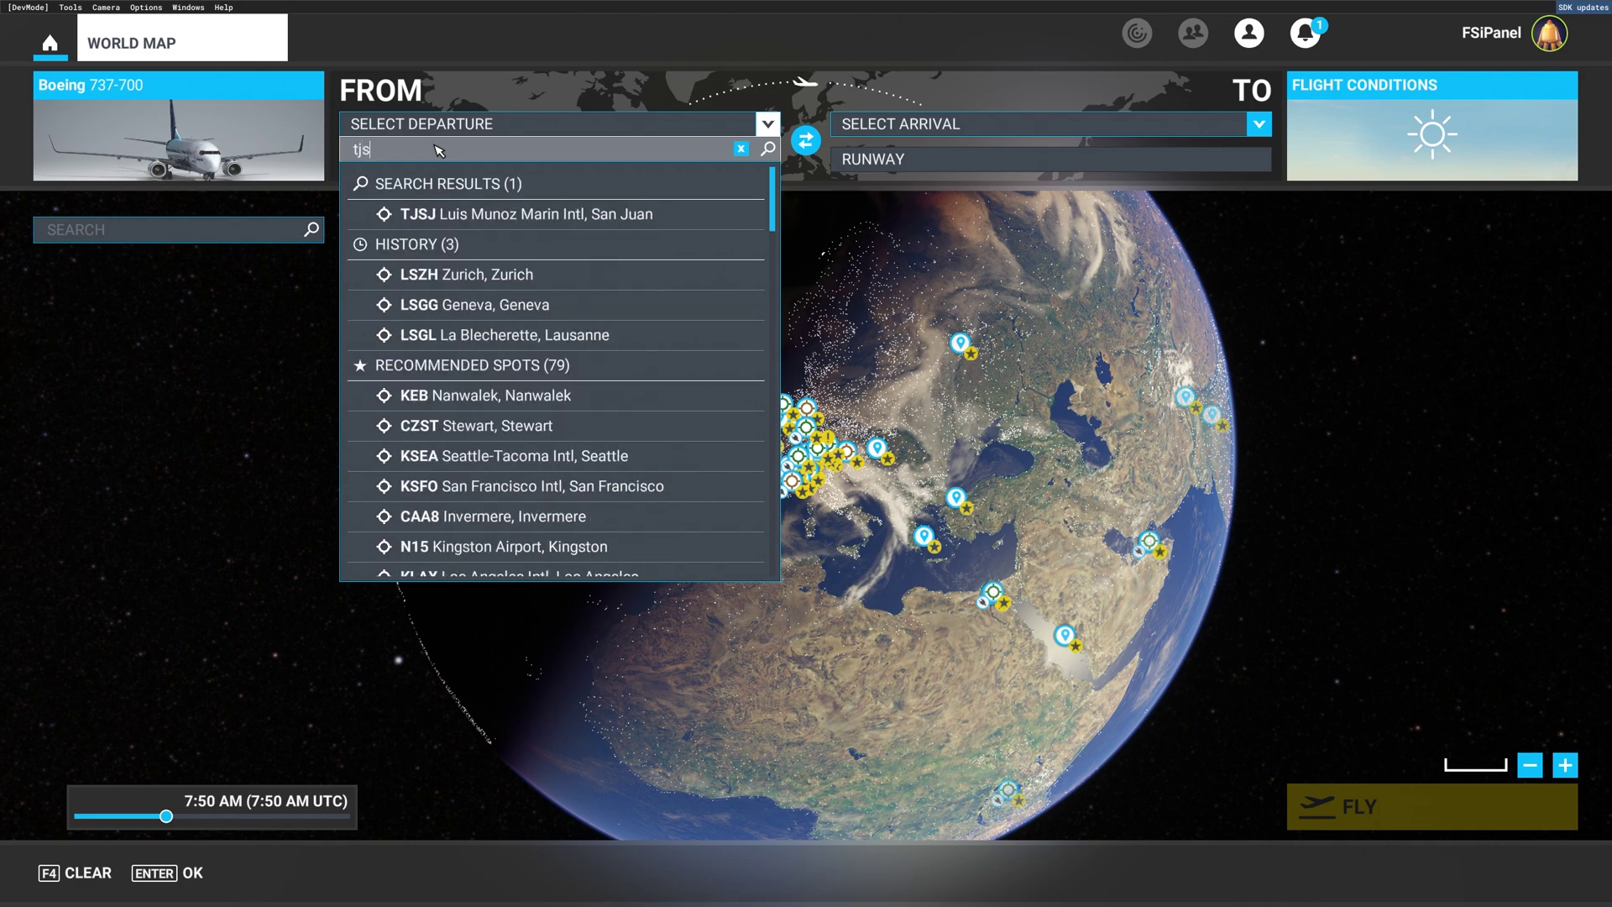
{"action": "type", "text": "j"}
{"action": "key", "text": "Return"}
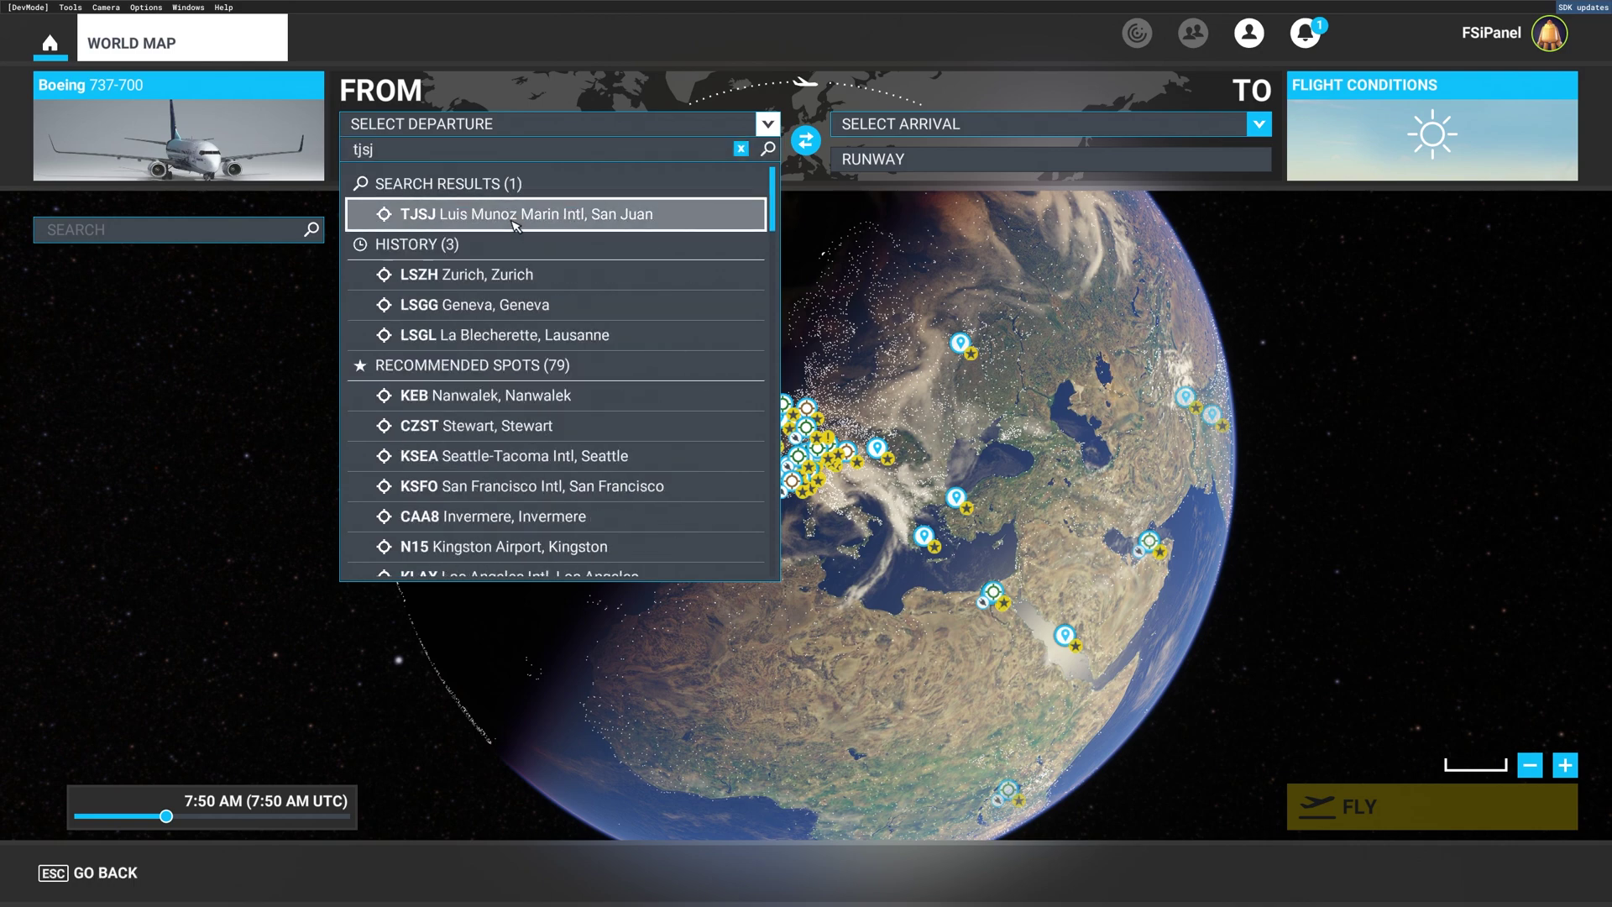
{"action": "left_click", "coordinate": [513, 216]}
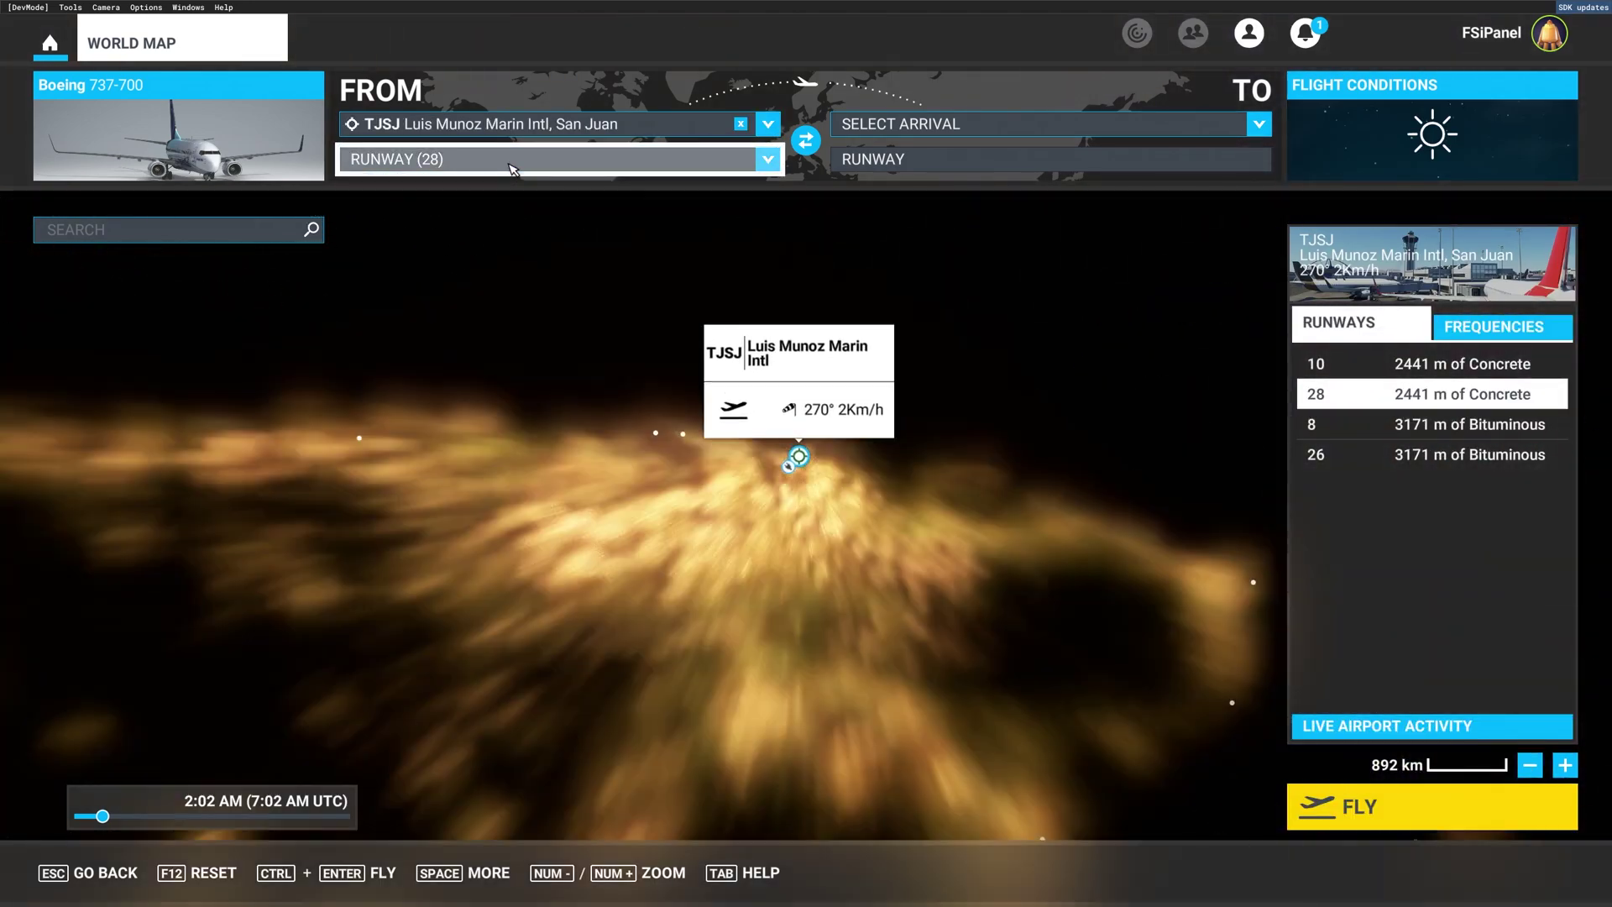
- Choose Gate D 4 as the starting position and set the time of day to 11:30 AM
{"action": "left_click", "coordinate": [513, 168]}
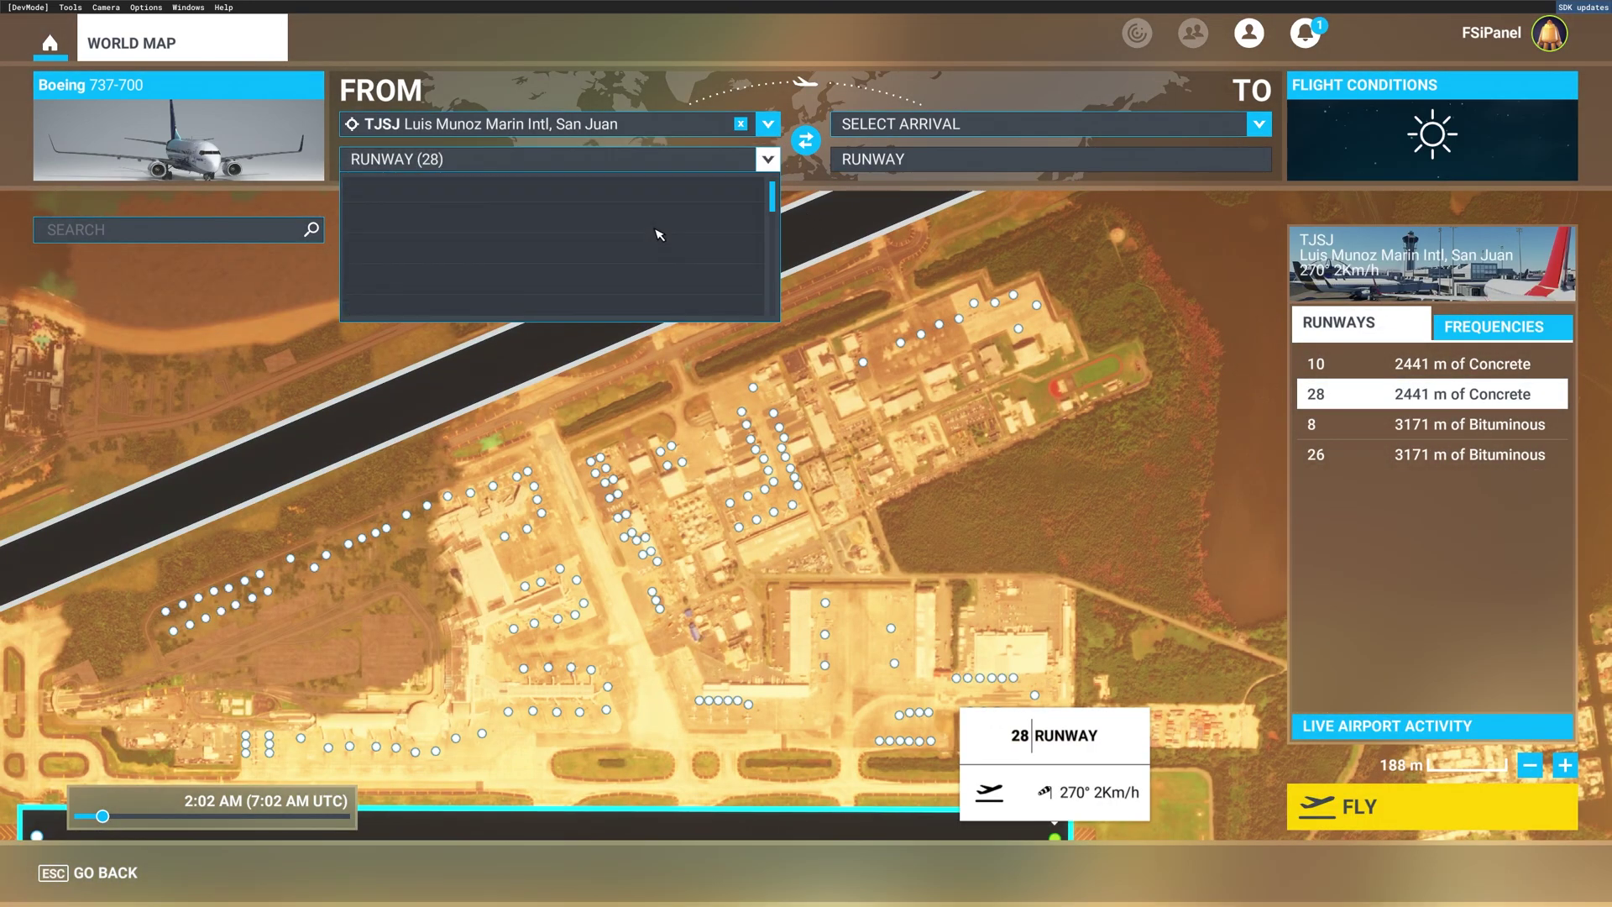
{"action": "left_click", "coordinate": [436, 309]}
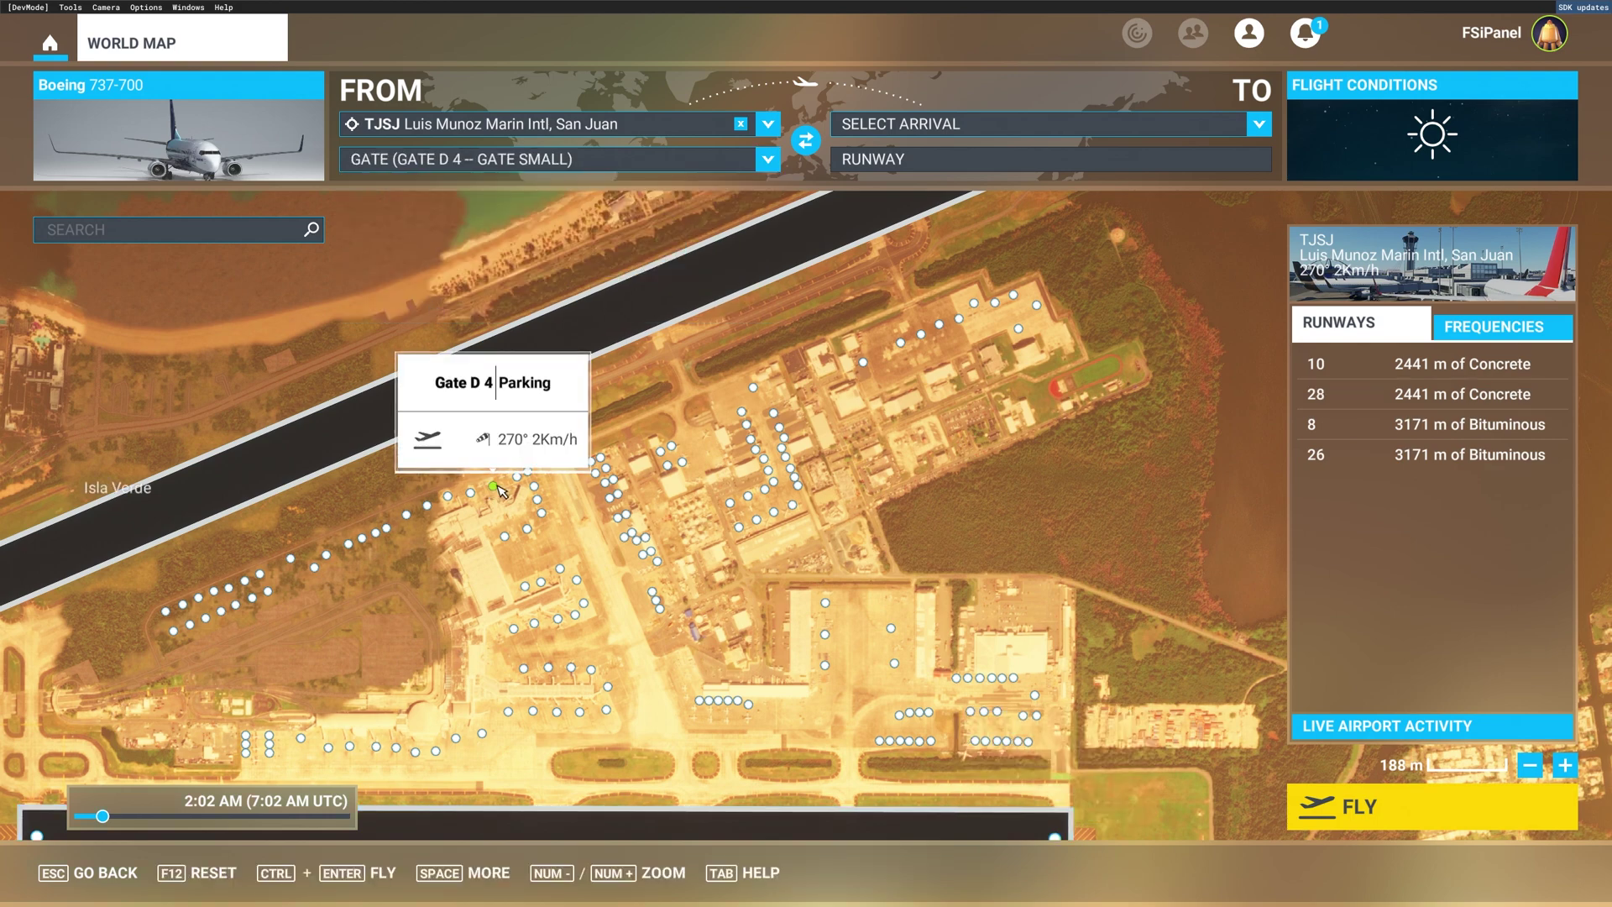
{"action": "left_click_drag", "start_coordinate": [103, 816], "coordinate": [212, 831]}
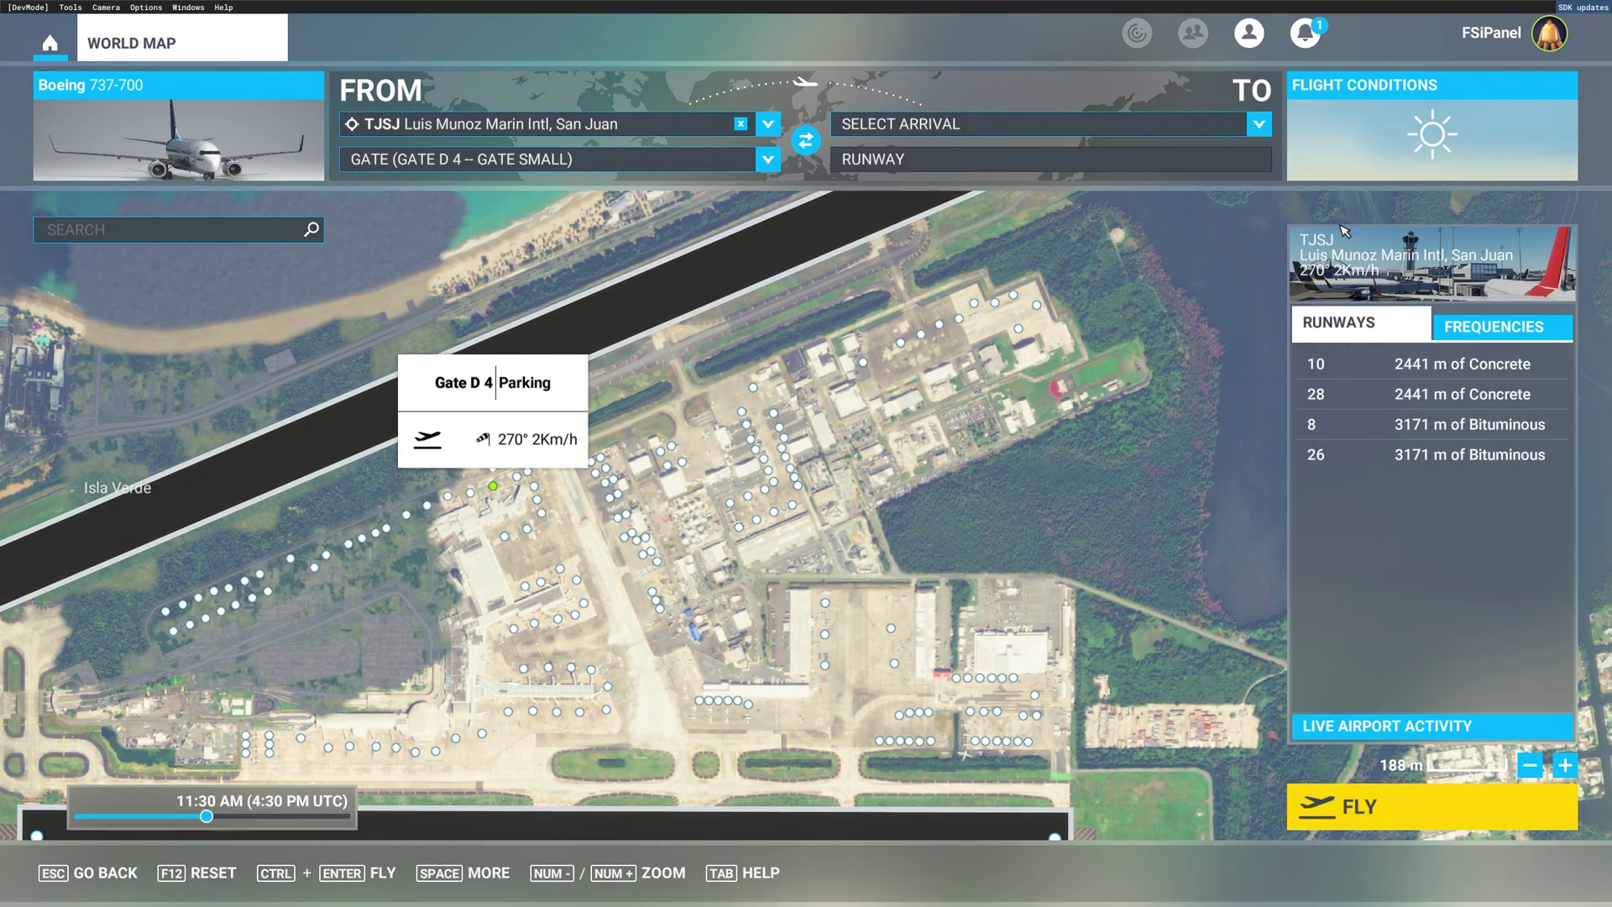
- Apply the FSI-TJSJ_SCENARIO preset from the Flight Conditions presets list
{"action": "left_click", "coordinate": [1377, 137]}
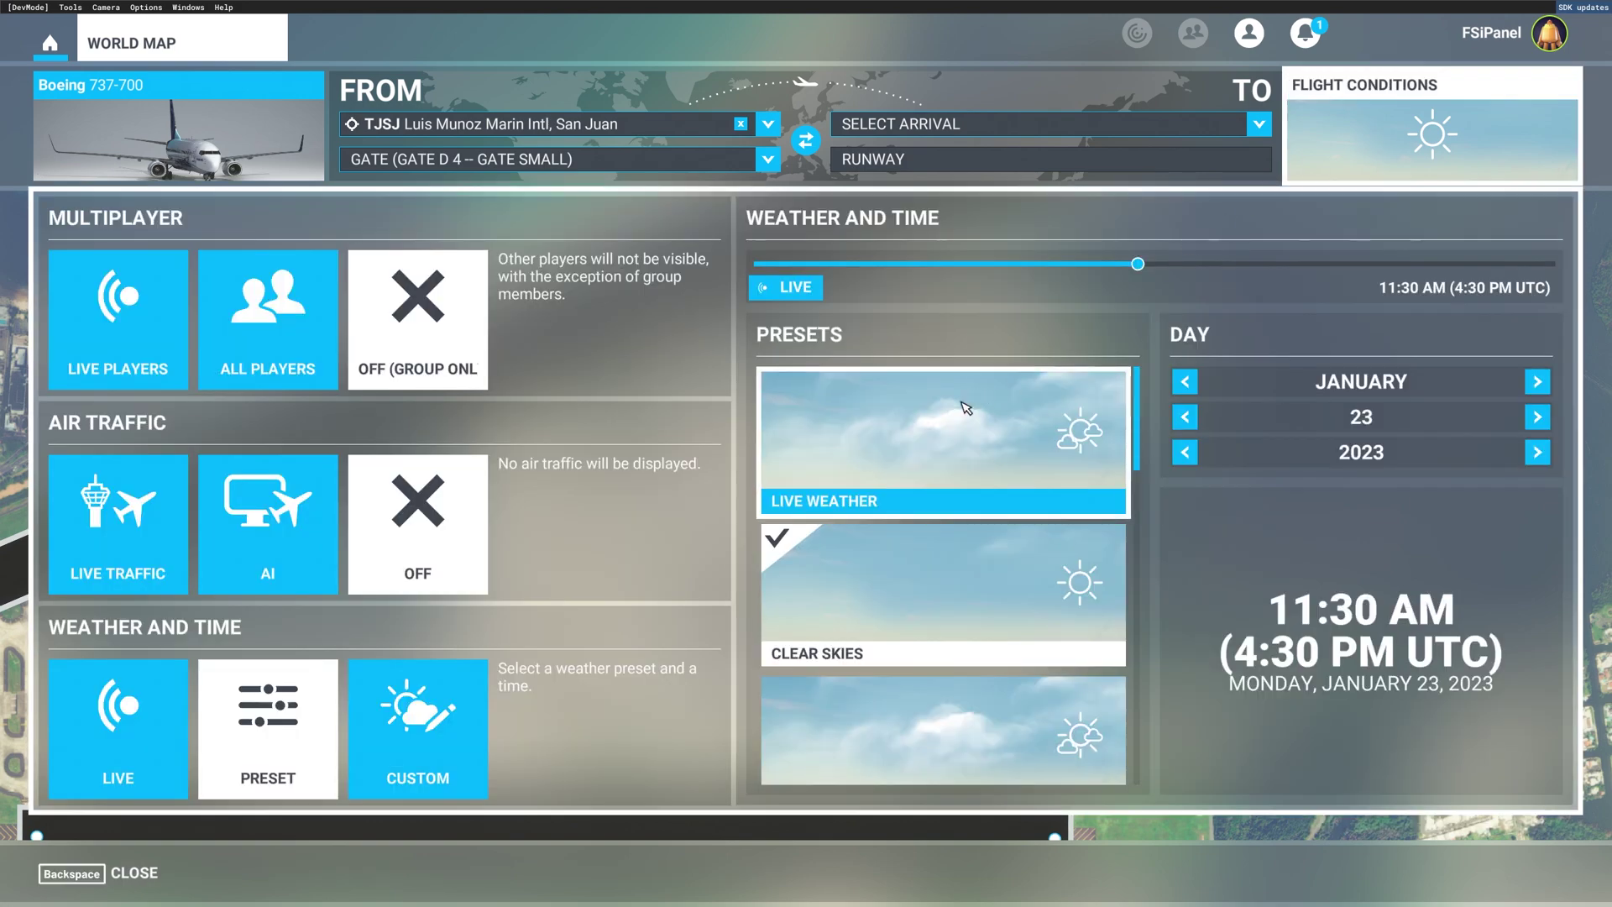
{"action": "scroll", "coordinate": [957, 437], "scroll_direction": "down", "scroll_amount": 3}
{"action": "scroll", "coordinate": [958, 454], "scroll_direction": "down", "scroll_amount": 5}
{"action": "scroll", "coordinate": [953, 485], "scroll_direction": "down", "scroll_amount": 2}
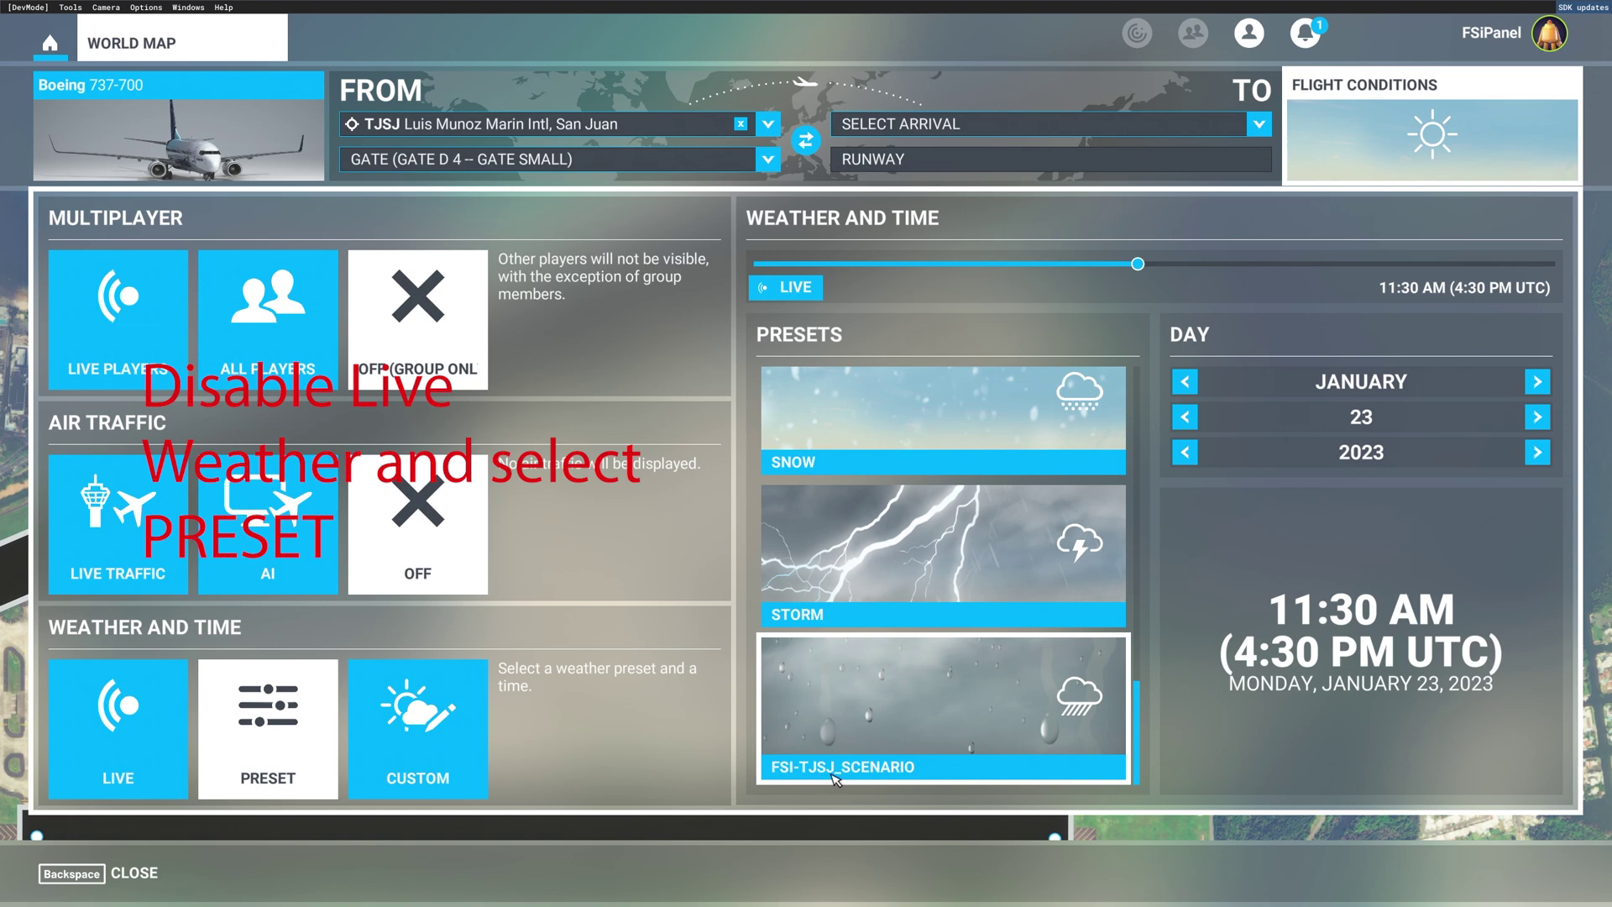
{"action": "left_click", "coordinate": [952, 702]}
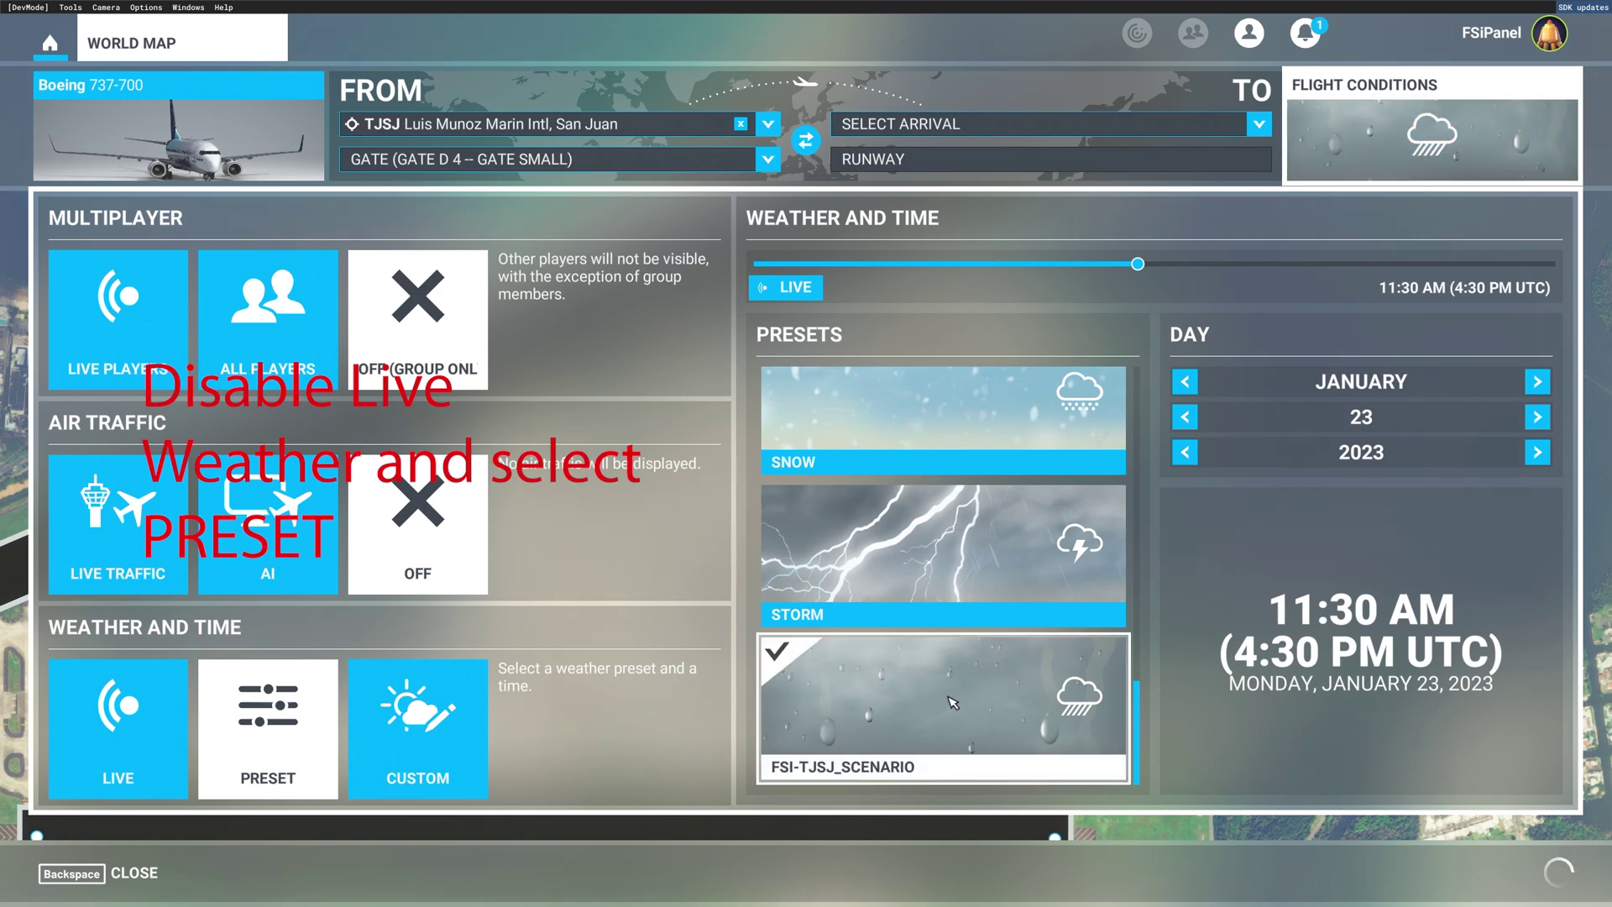
{"action": "left_click", "coordinate": [1427, 139]}
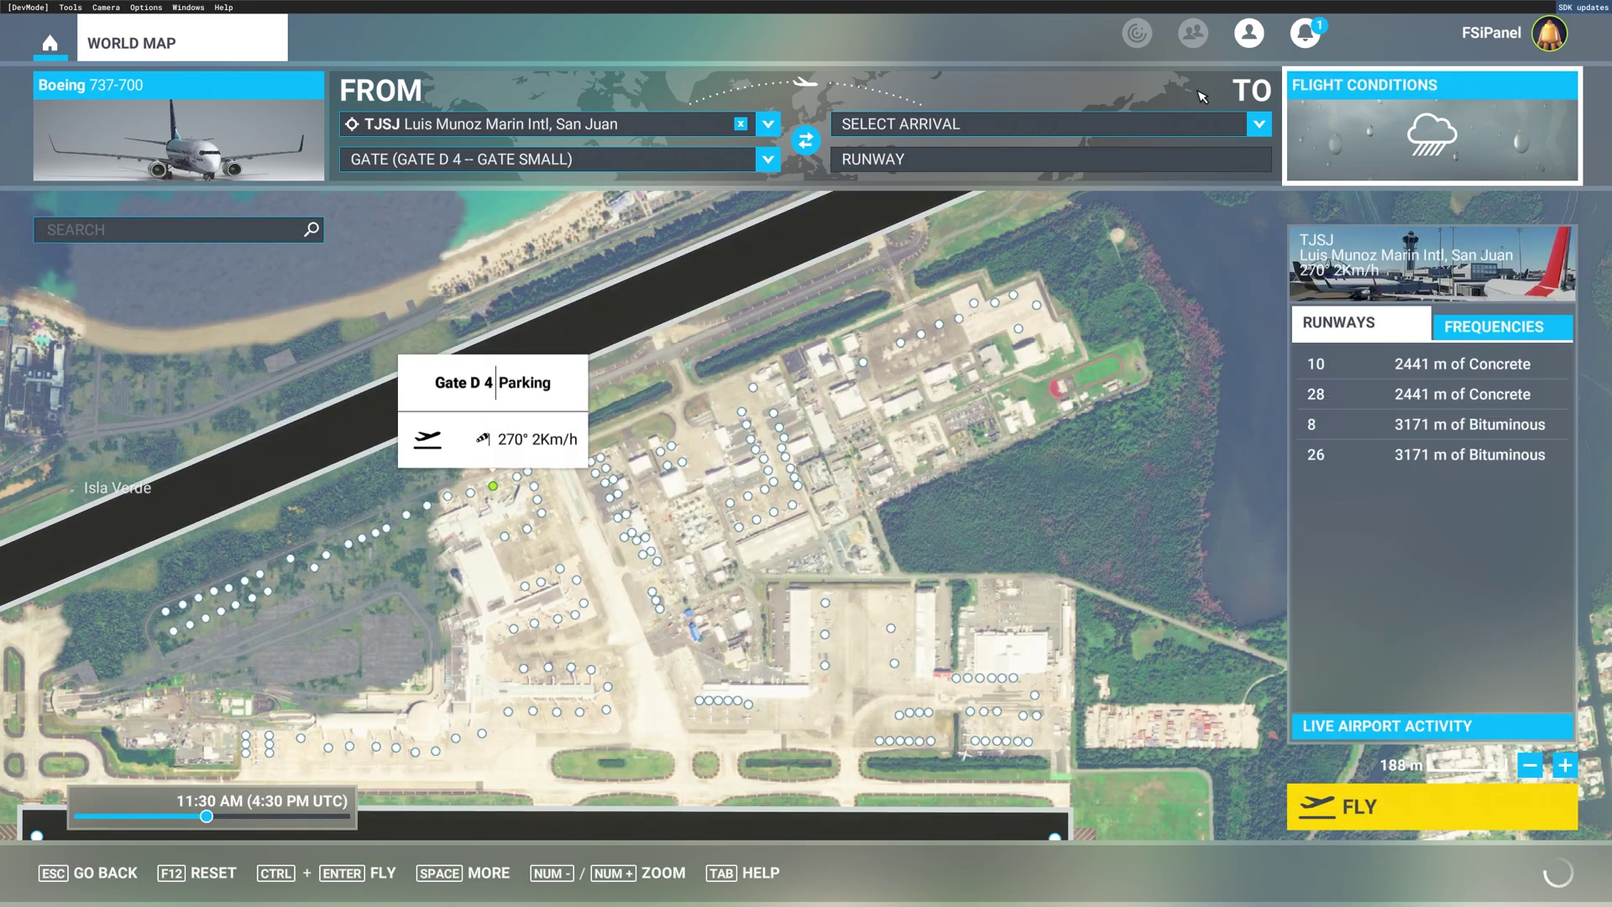
- Load the flight to the 737 cockpit at the gate and dismiss the GSX menu
{"action": "left_click", "coordinate": [1364, 813]}
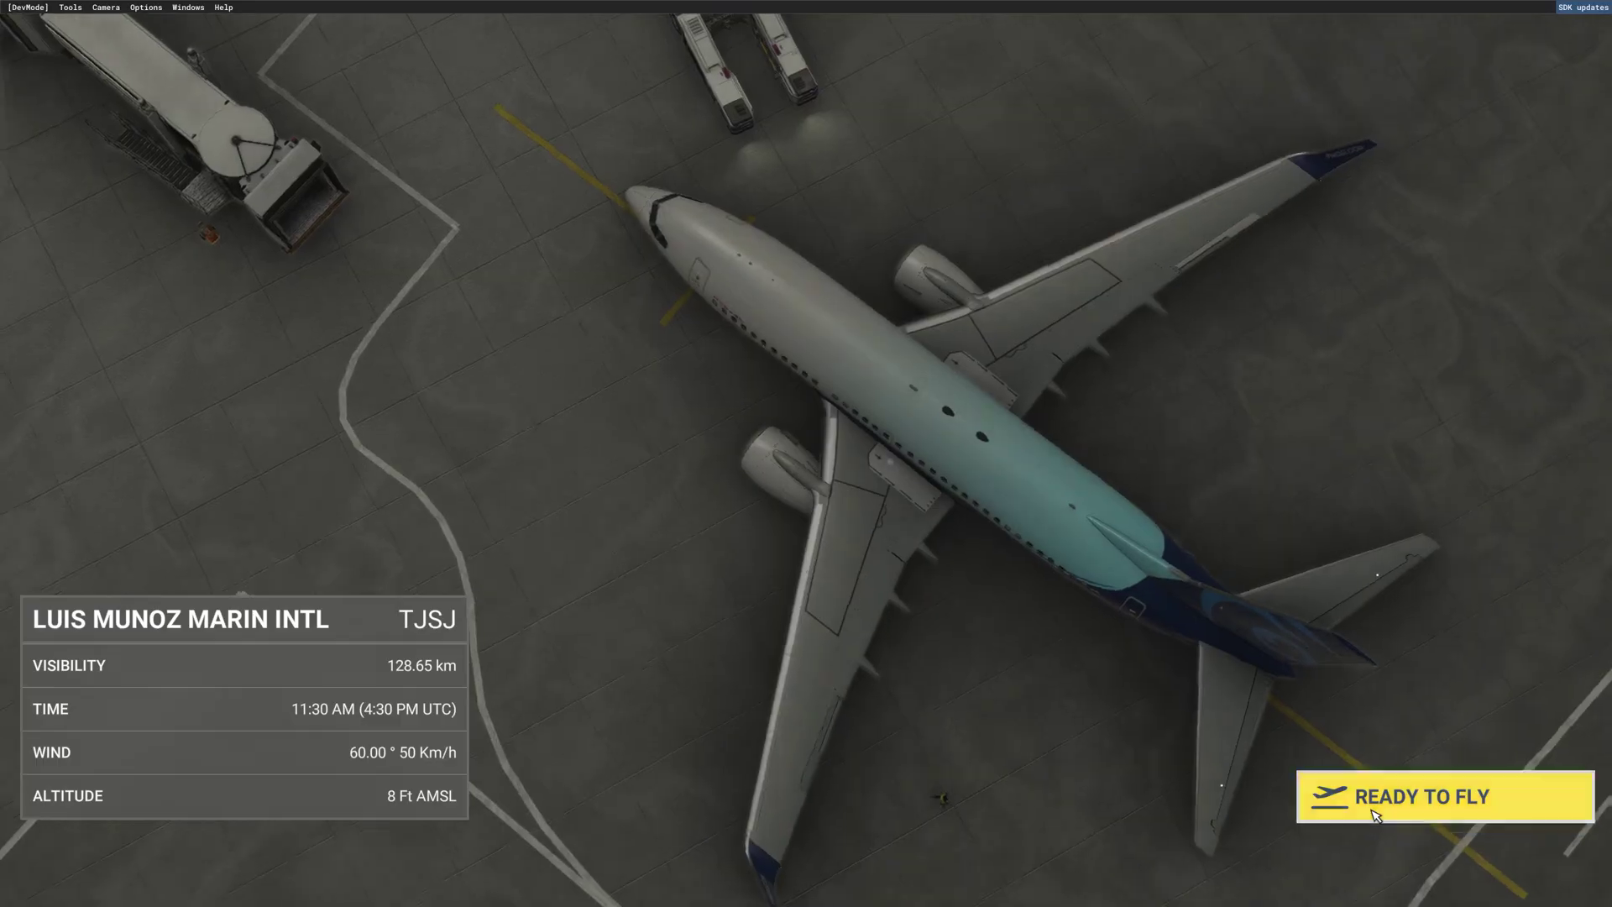
{"action": "left_click", "coordinate": [1377, 814]}
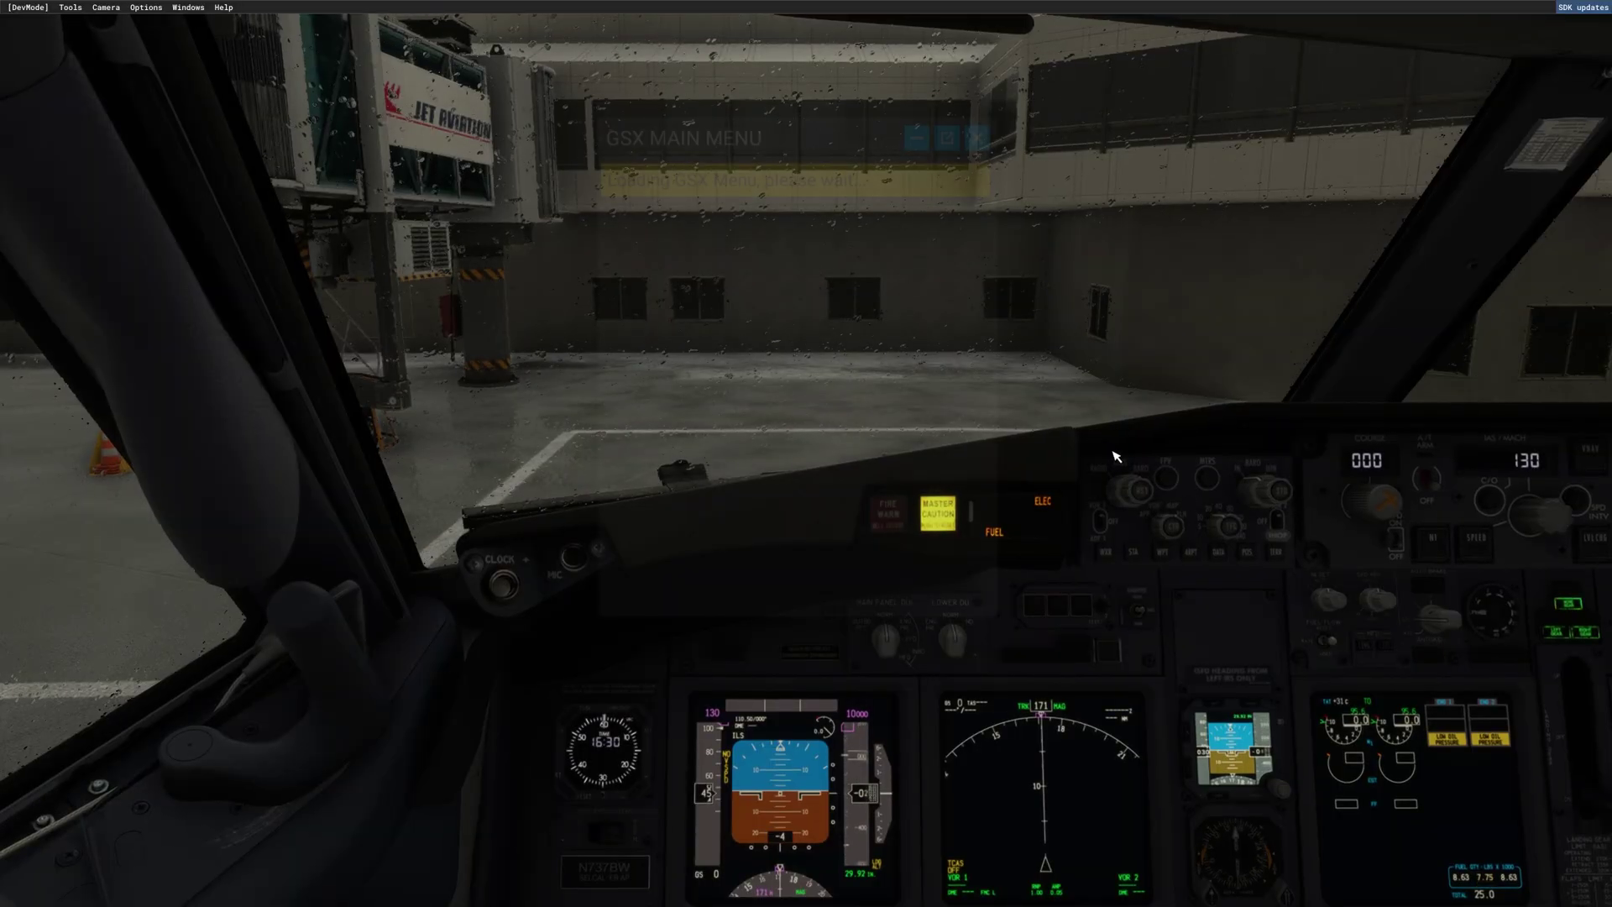
{"action": "key", "text": "ctrl+shift+F12"}
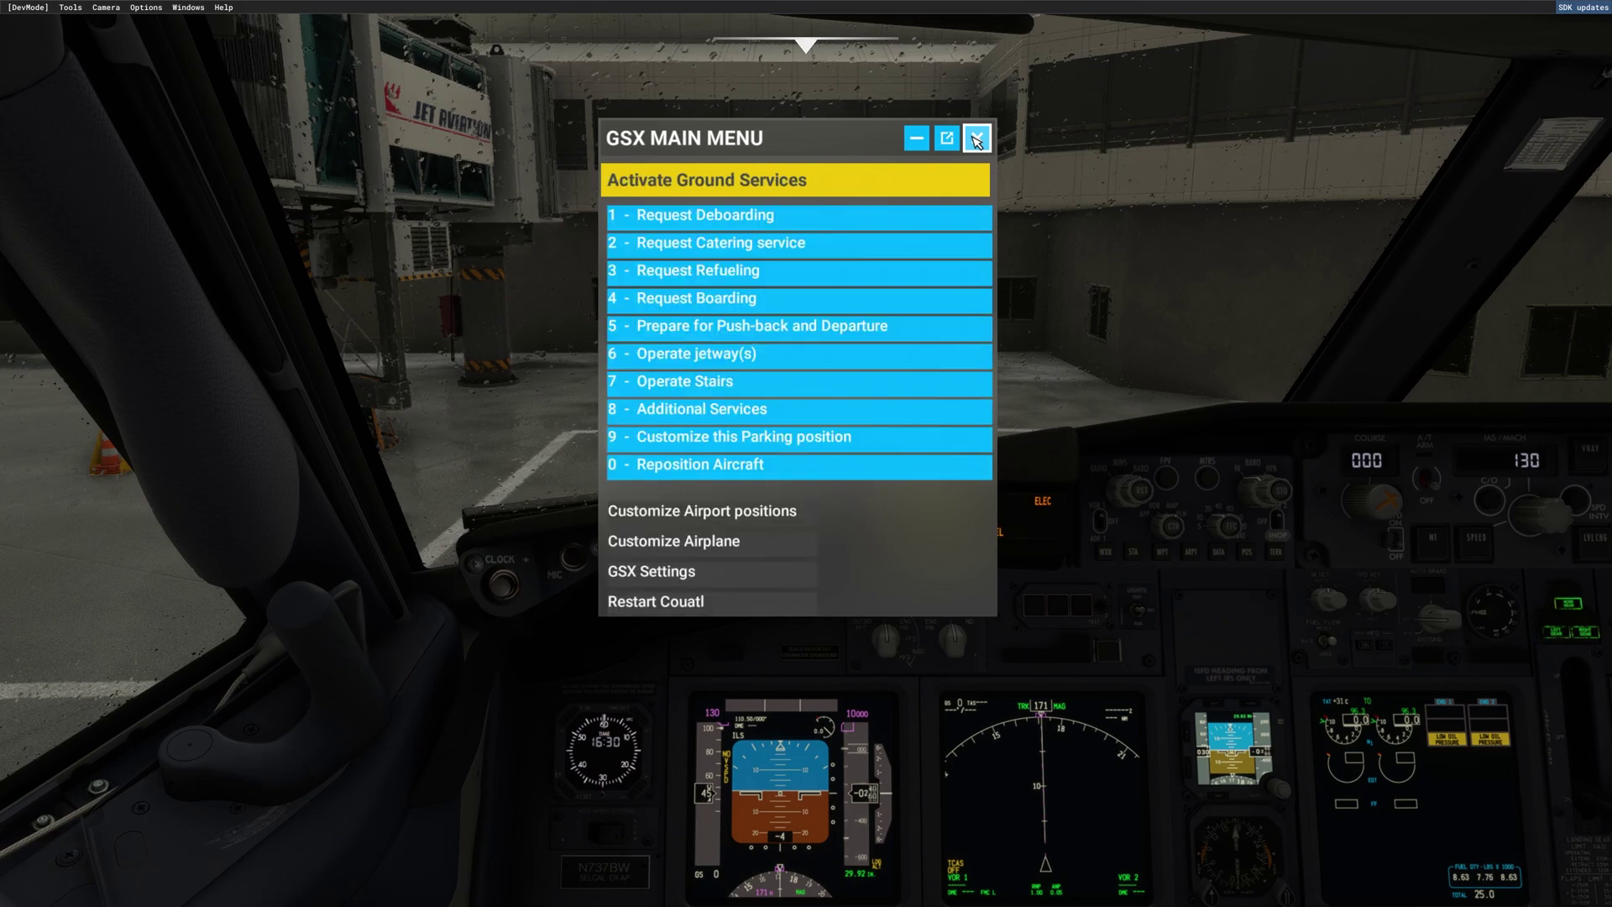
{"action": "left_click", "coordinate": [976, 139]}
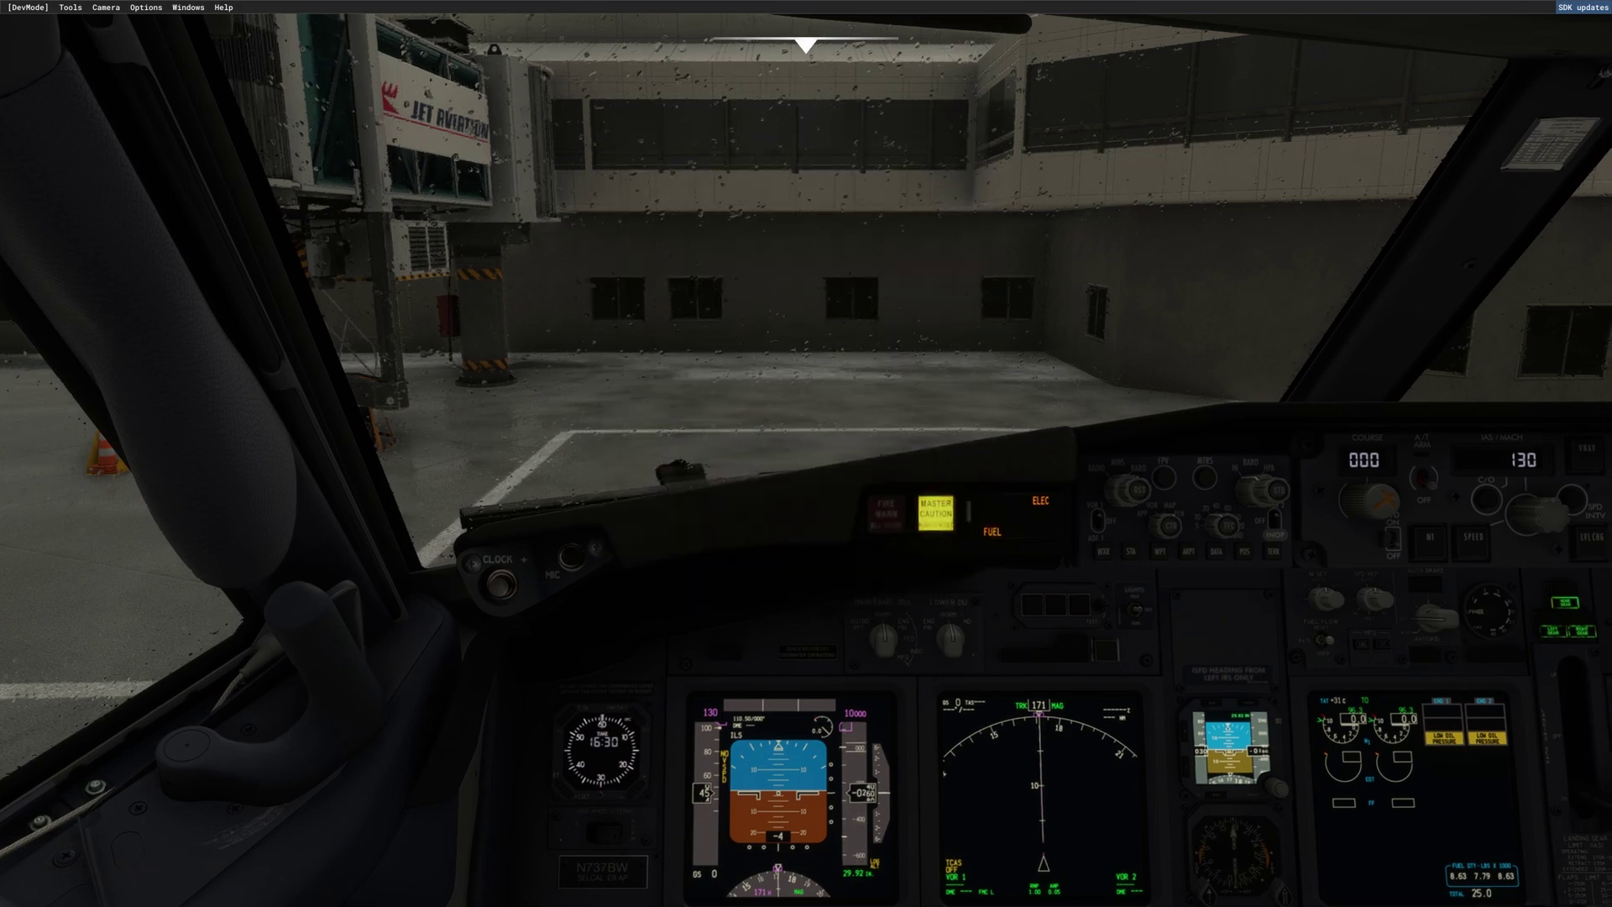
- Look over the main instrument panel and overhead panel, then switch to FSiPanel
{"action": "key", "text": "a"}
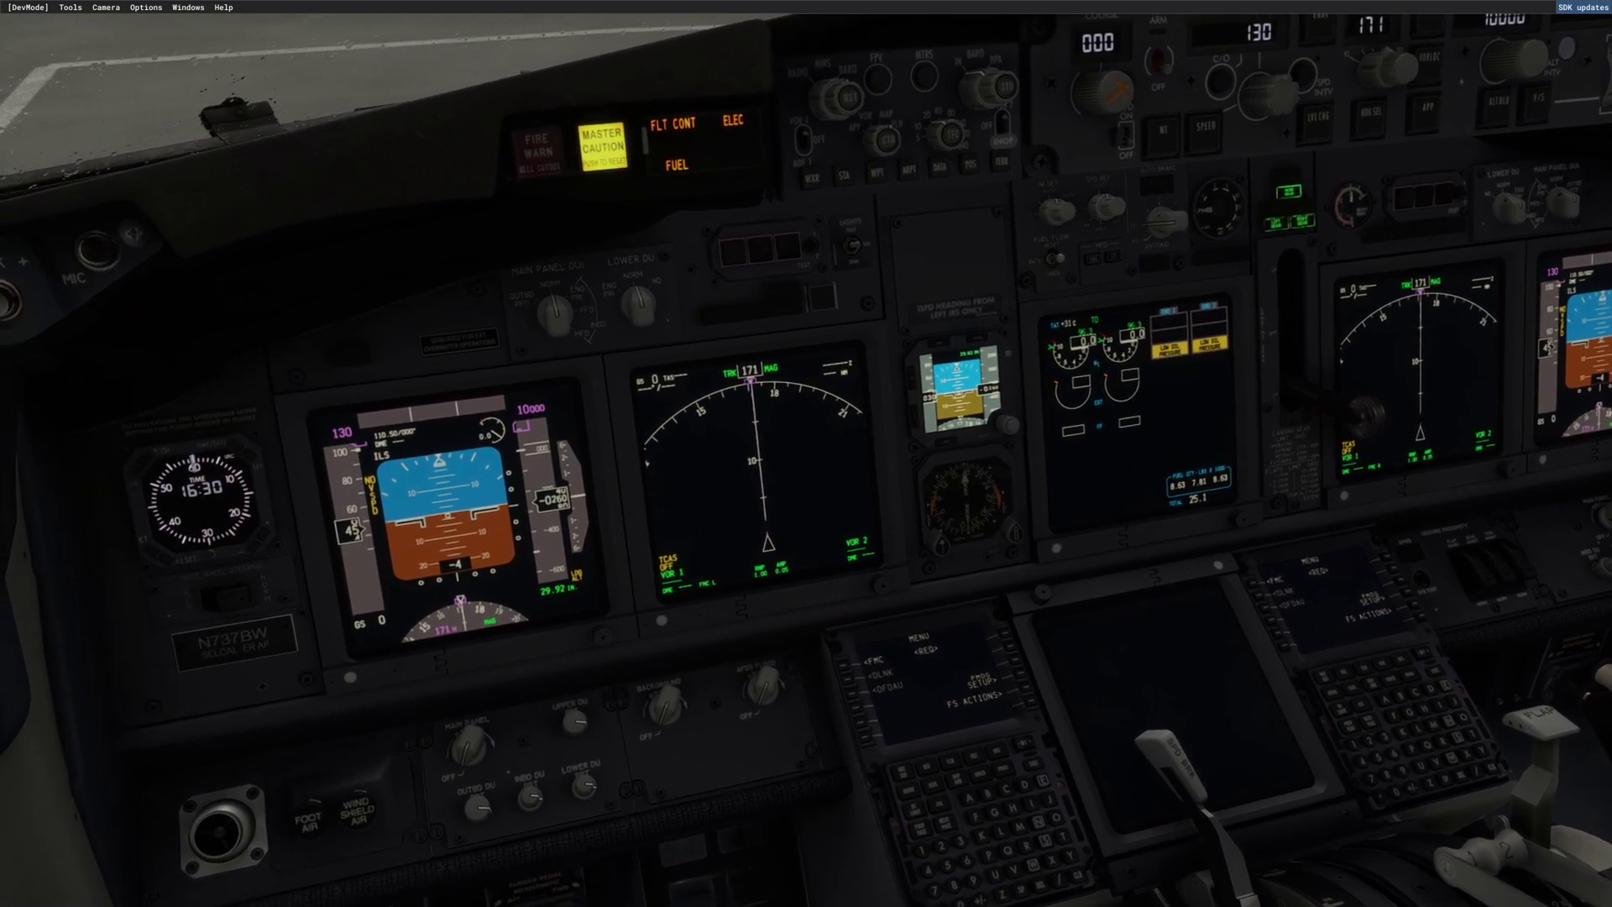
{"action": "key", "text": "a"}
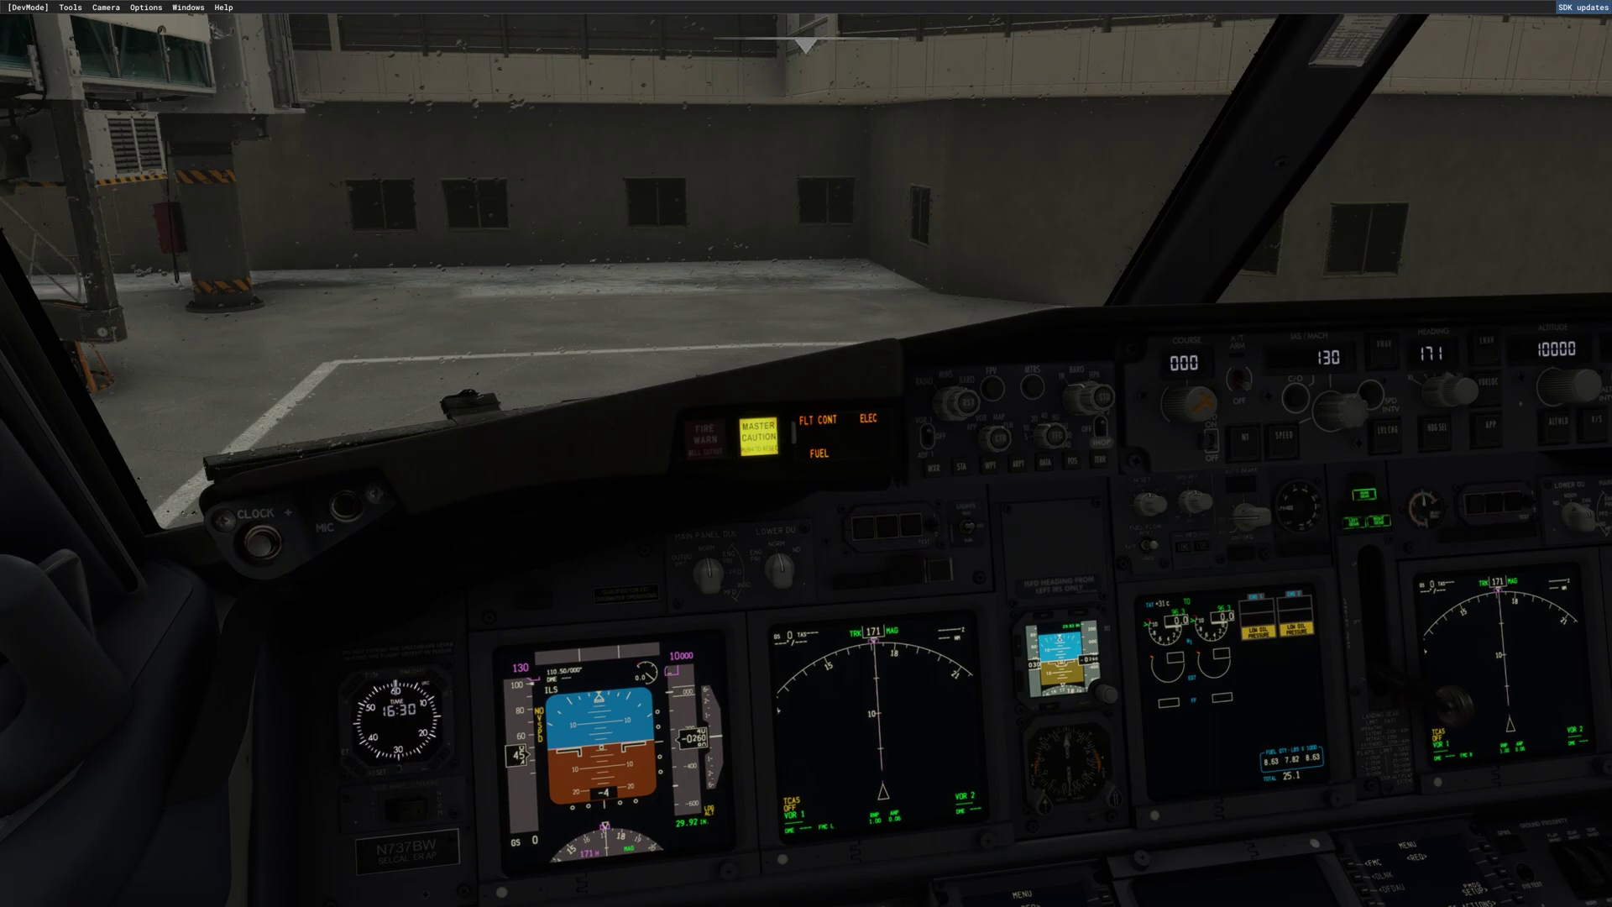
{"action": "key", "text": "alt+Tab"}
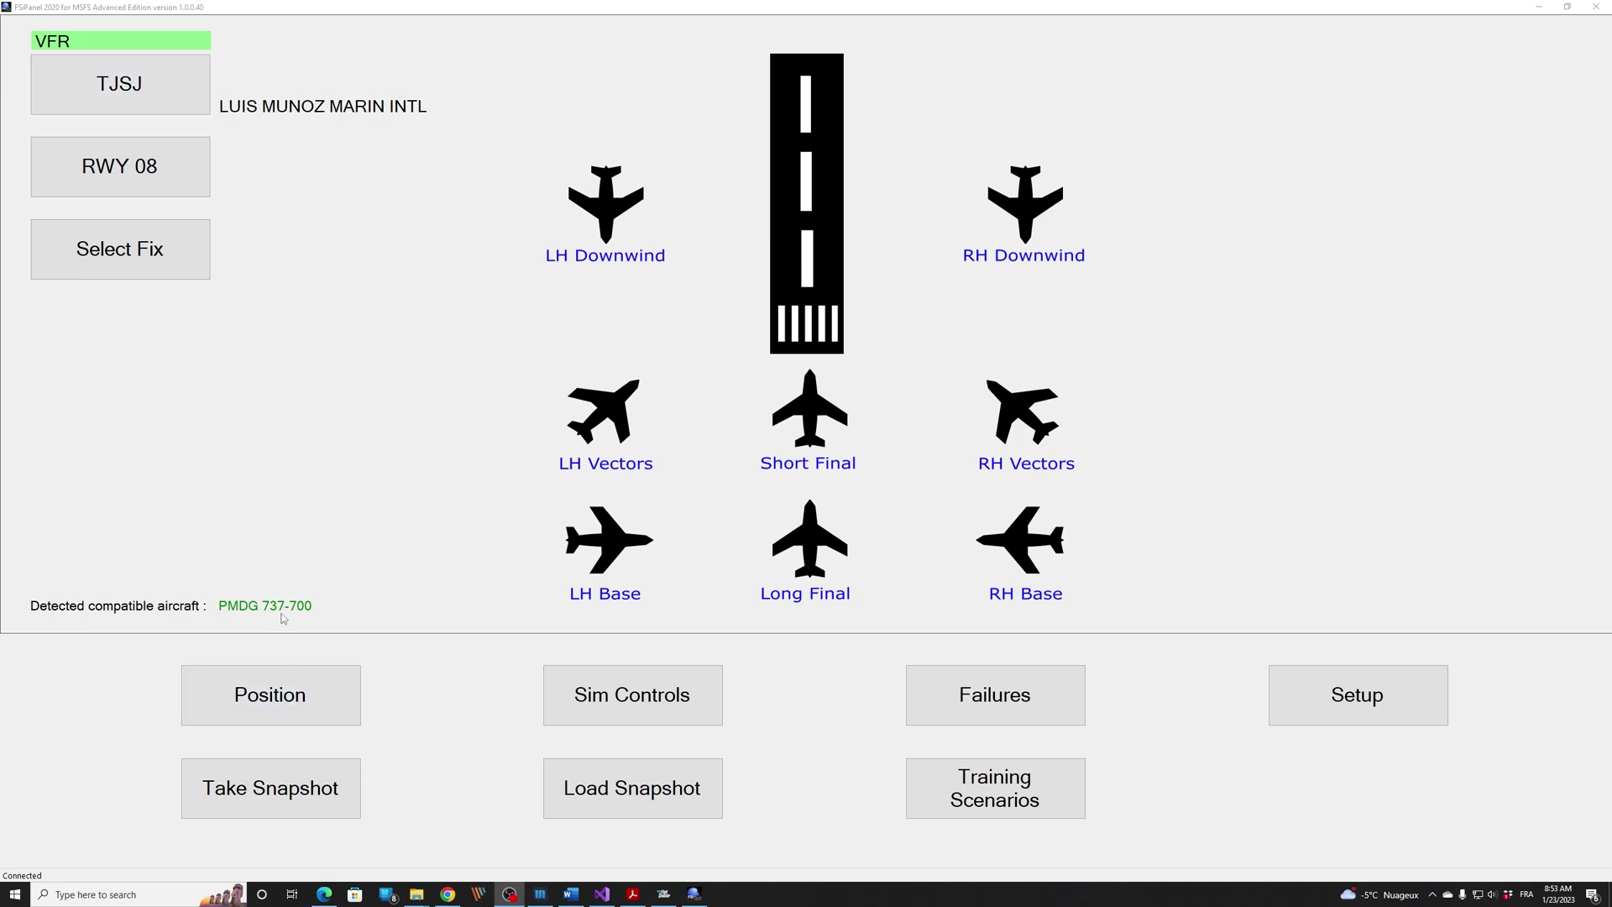
- Pick row 38 Hydraulic training from the Training Scenarios list and start it
{"action": "left_click", "coordinate": [941, 795]}
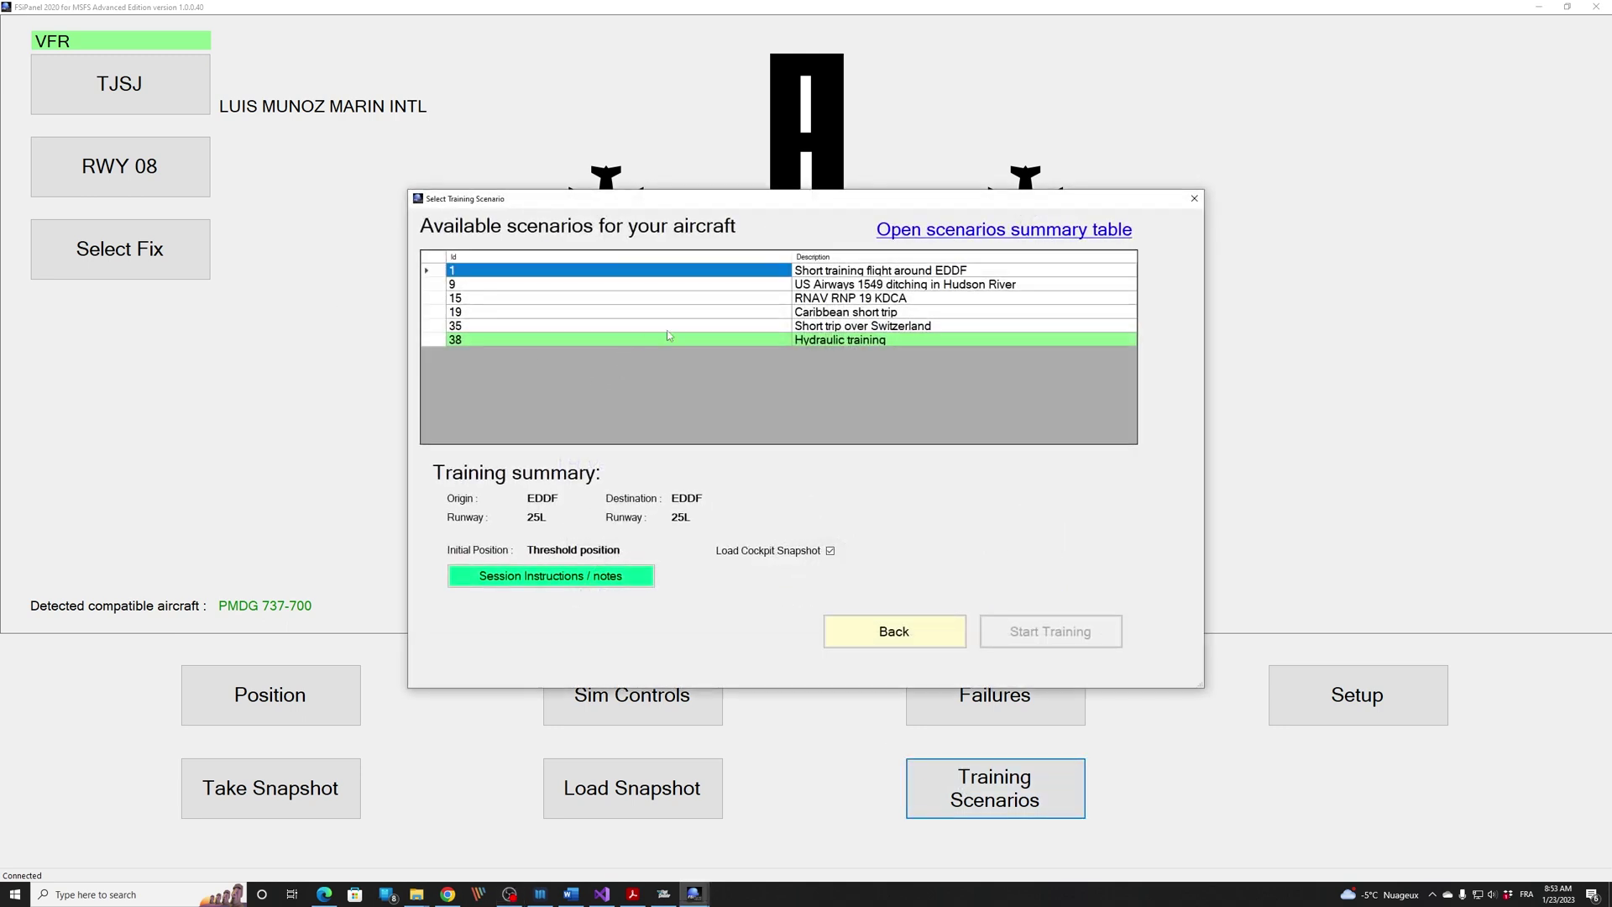
{"action": "left_click", "coordinate": [878, 341]}
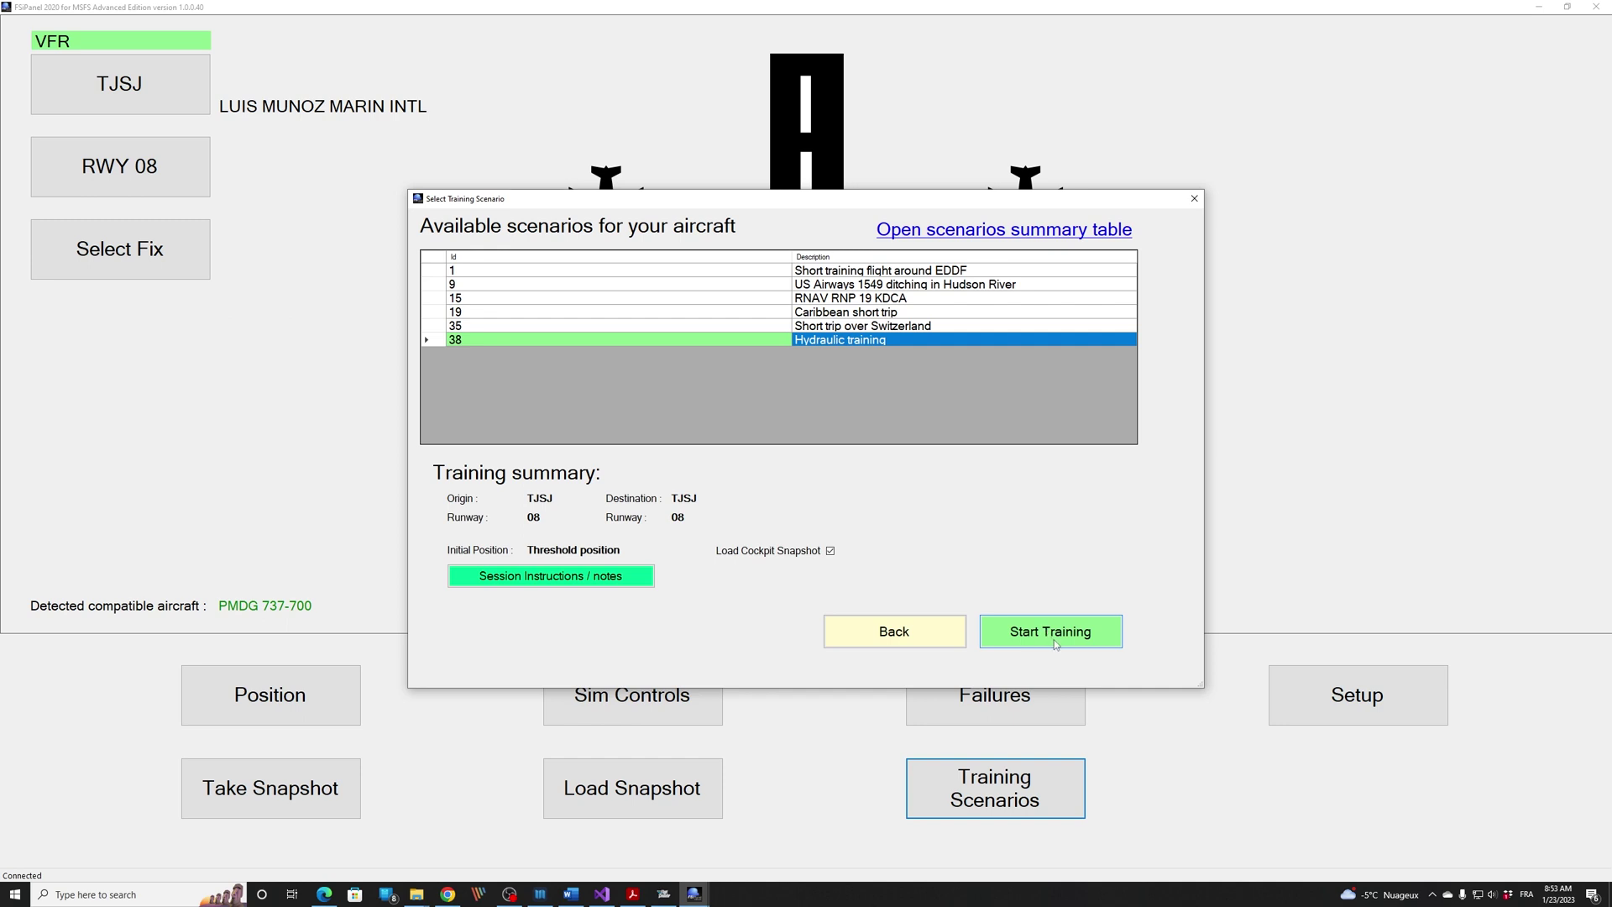
{"action": "left_click", "coordinate": [1015, 623]}
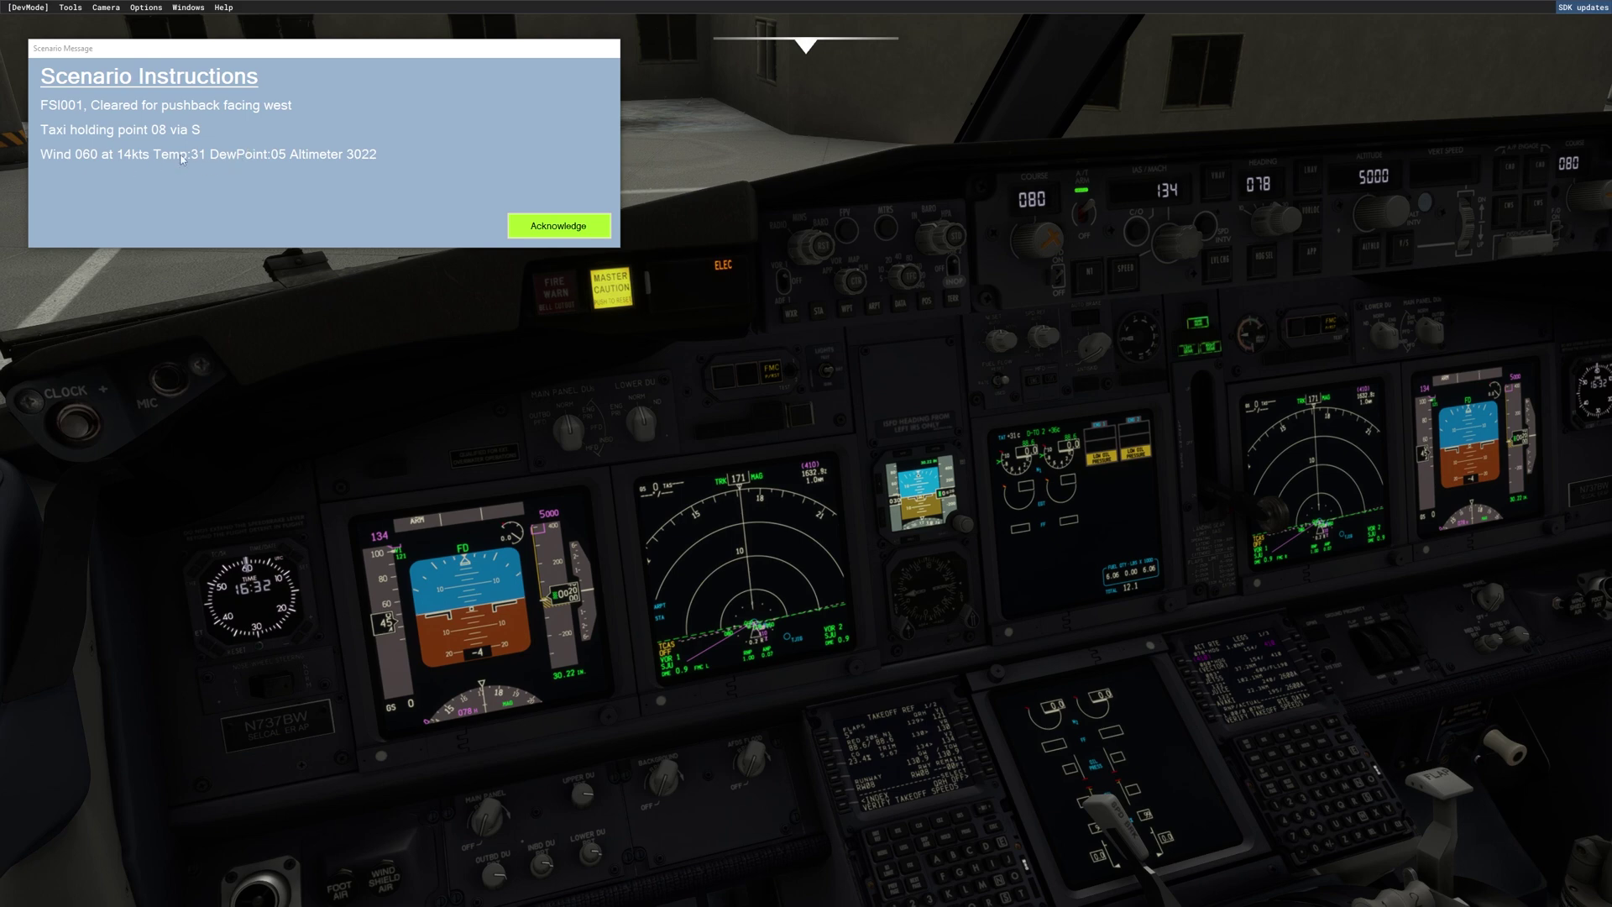
- Acknowledge the scenario instructions and move the view to the captain's seat
{"action": "left_click", "coordinate": [558, 227]}
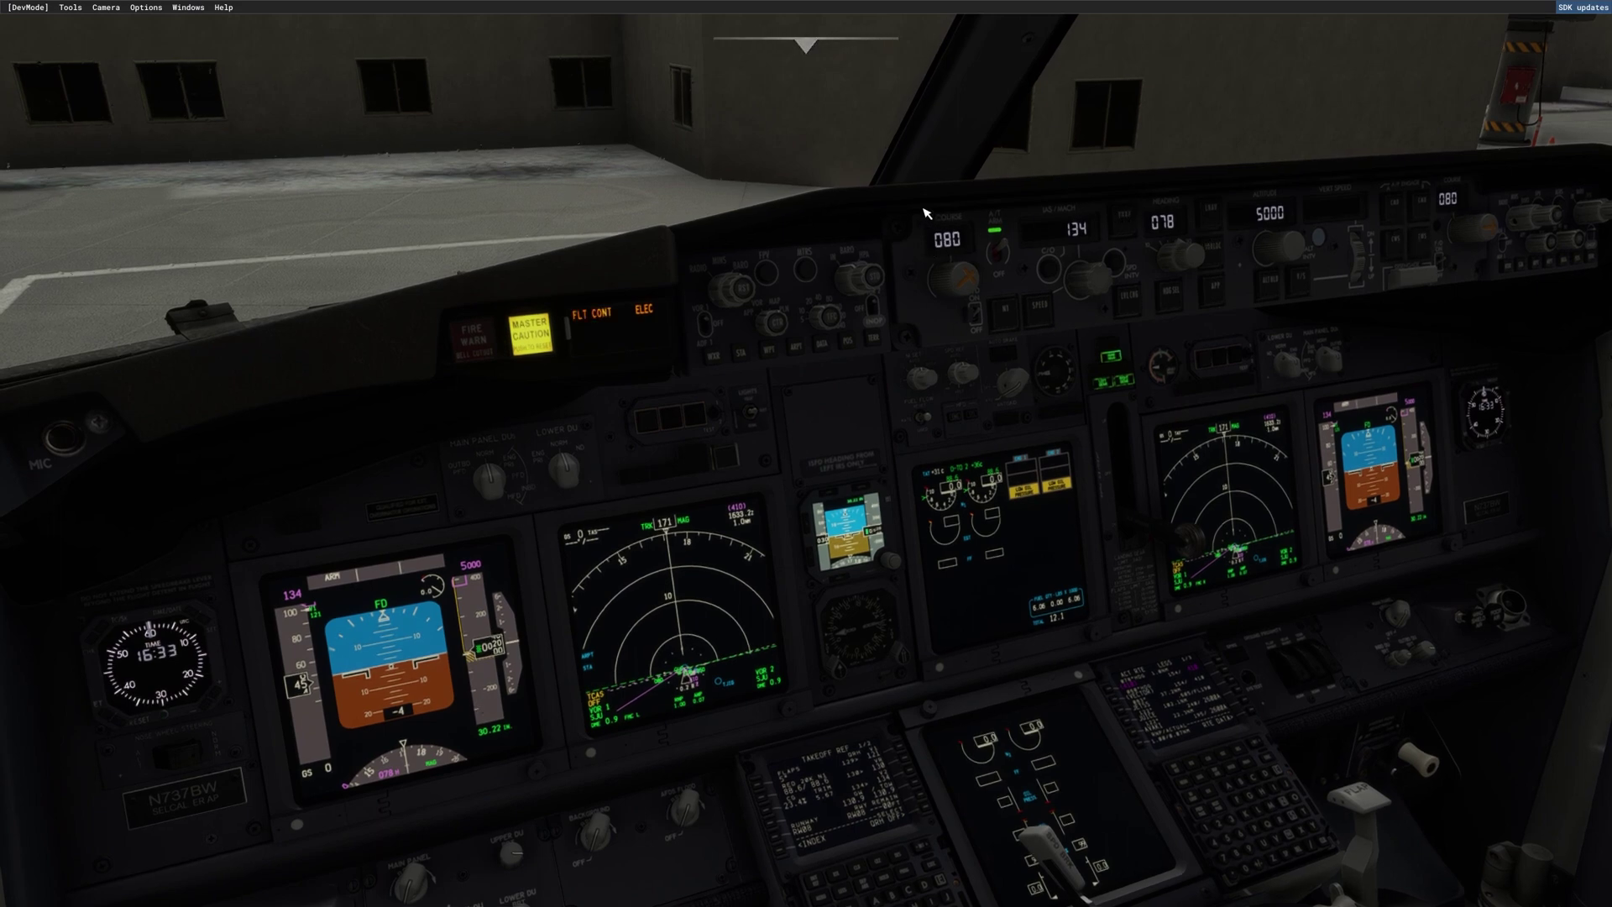
{"action": "key", "text": "ctrl+space"}
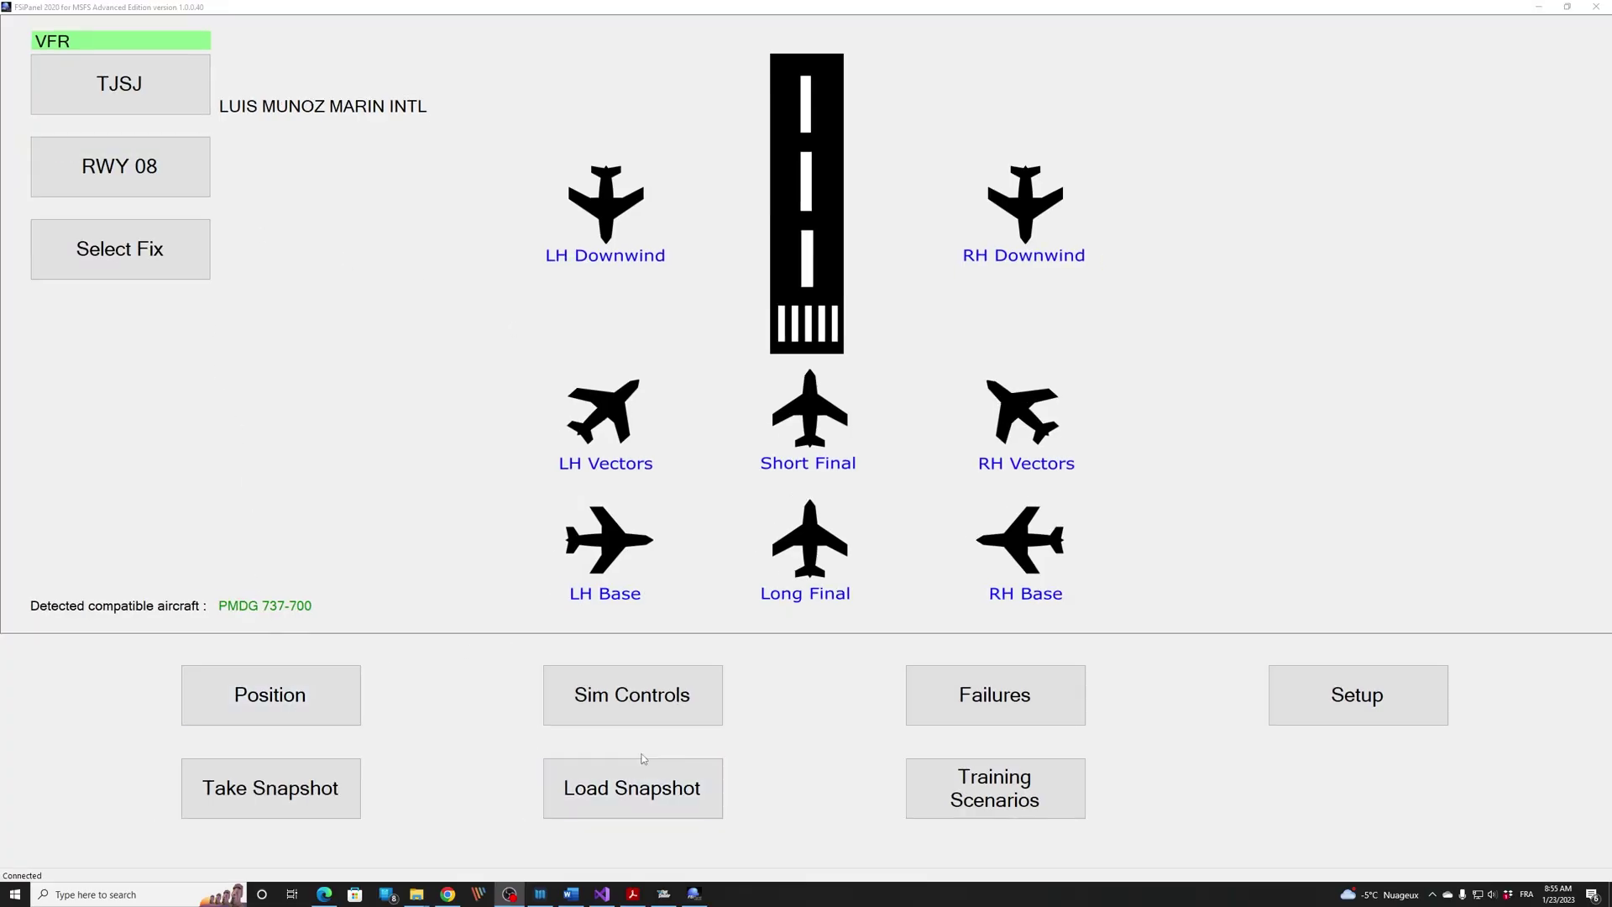
- Remove scenario #38, Hydraulic training, from the training scenarios list and confirm the deletion
{"action": "left_click", "coordinate": [949, 804]}
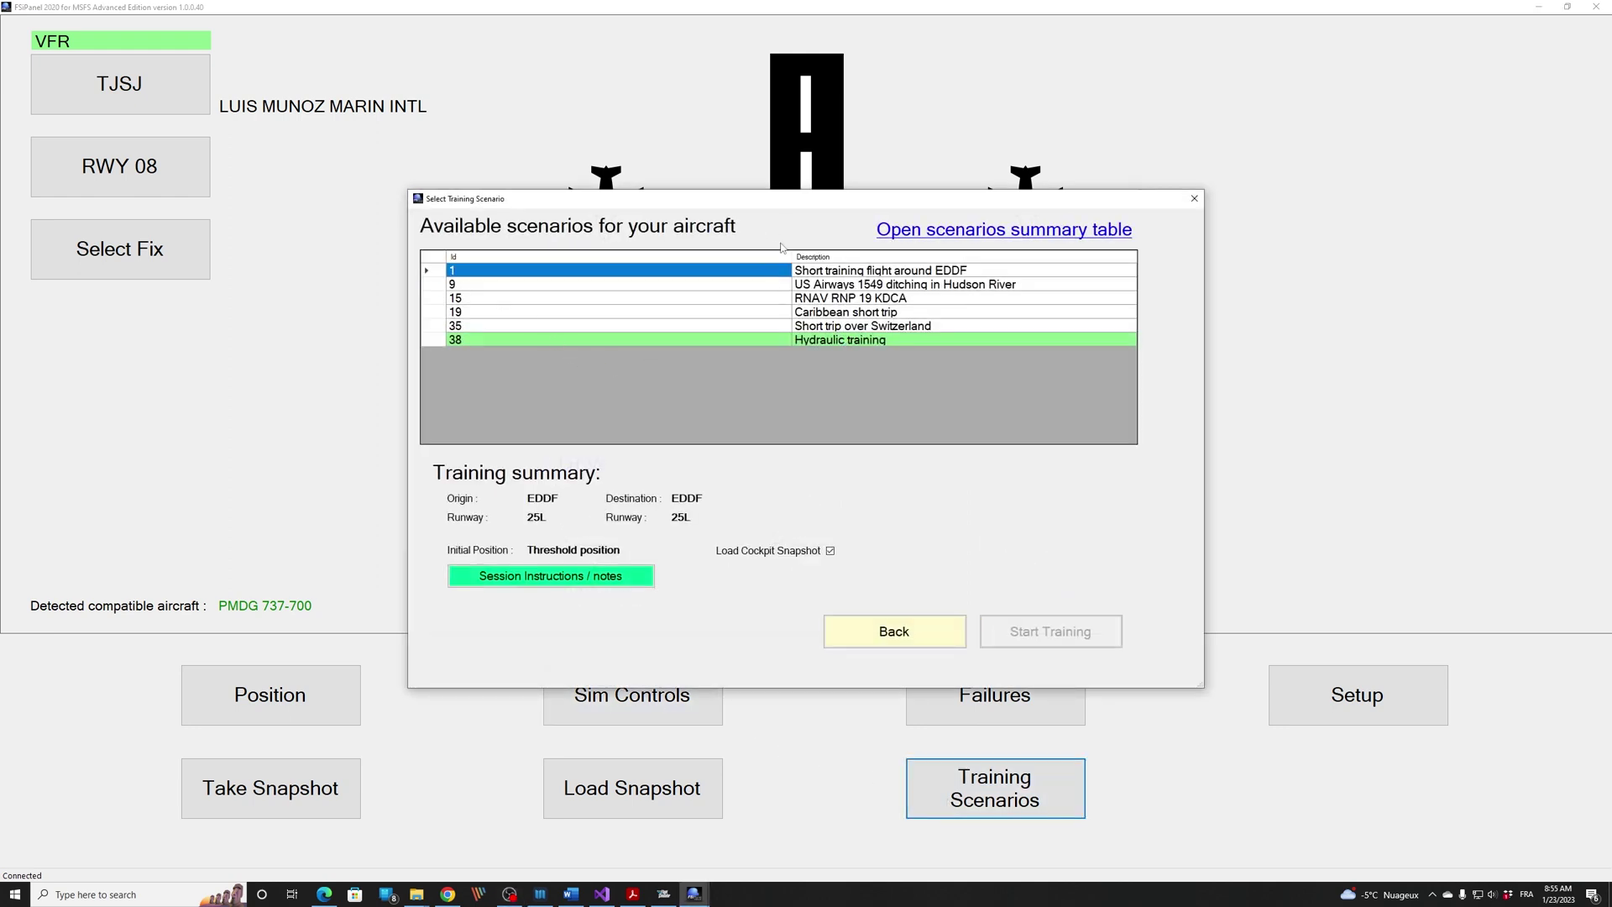
{"action": "left_click", "coordinate": [851, 342]}
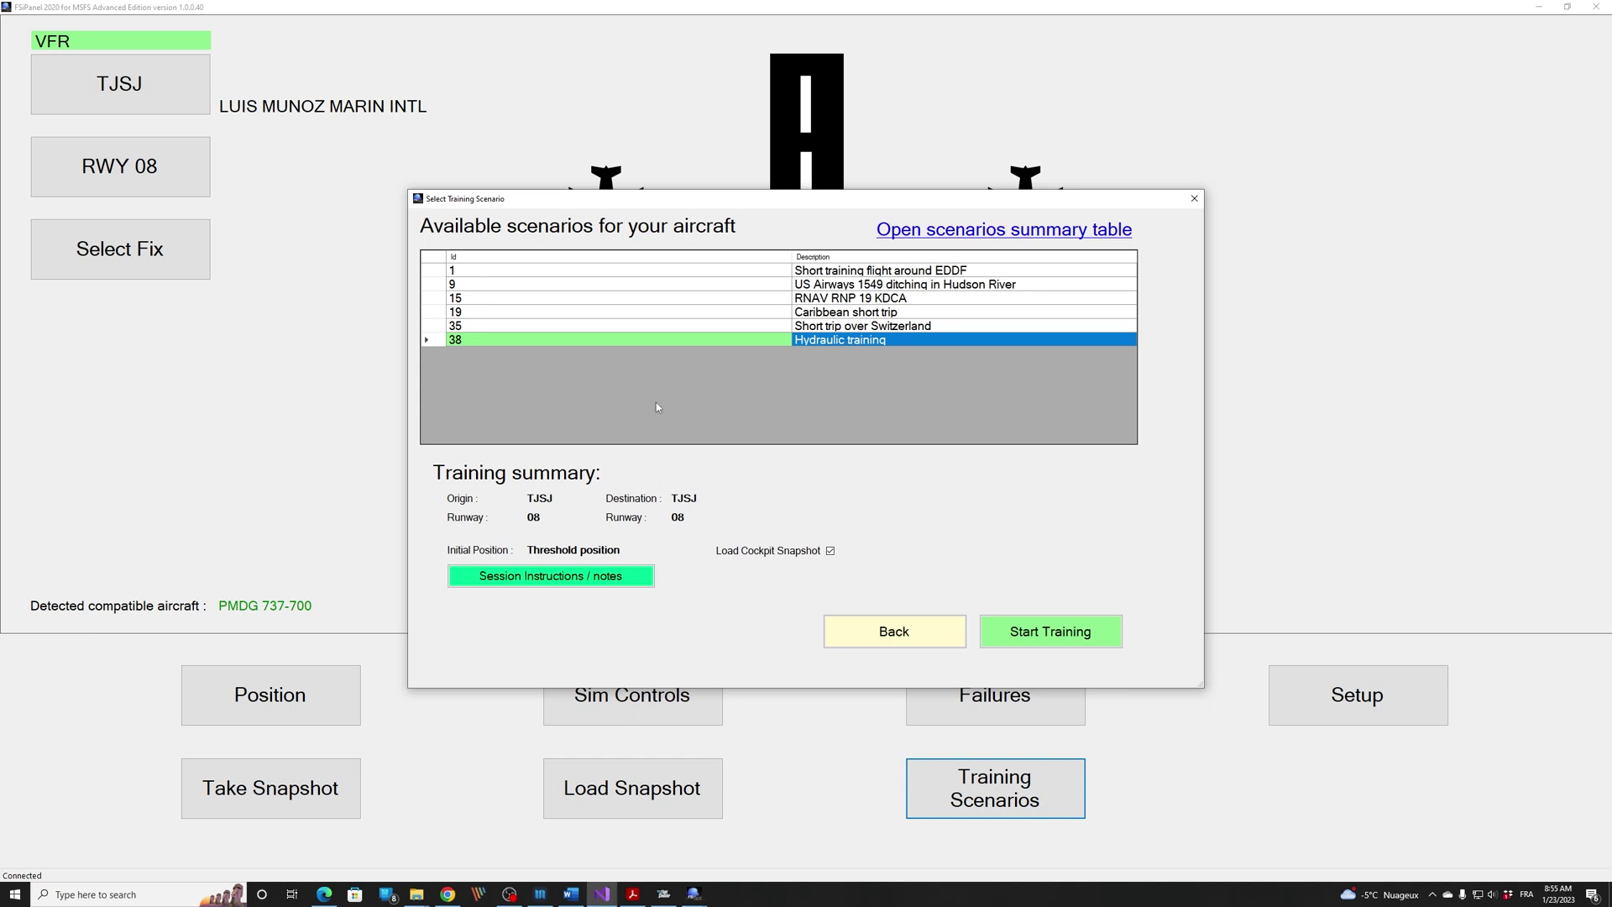
{"action": "key", "text": "Delete"}
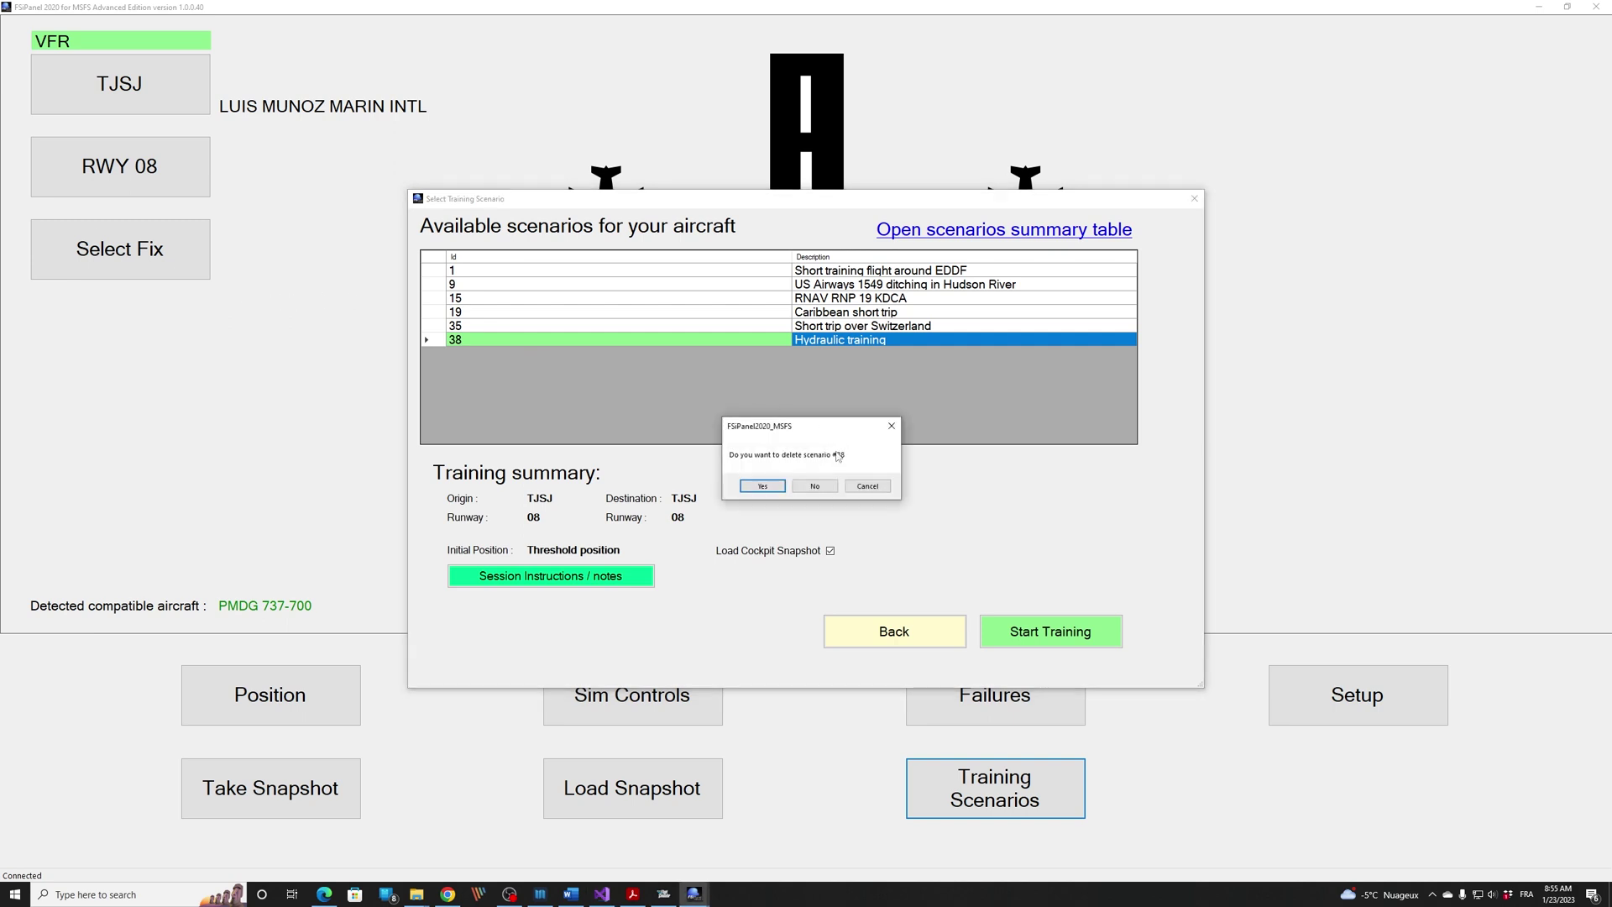
{"action": "left_click", "coordinate": [782, 489]}
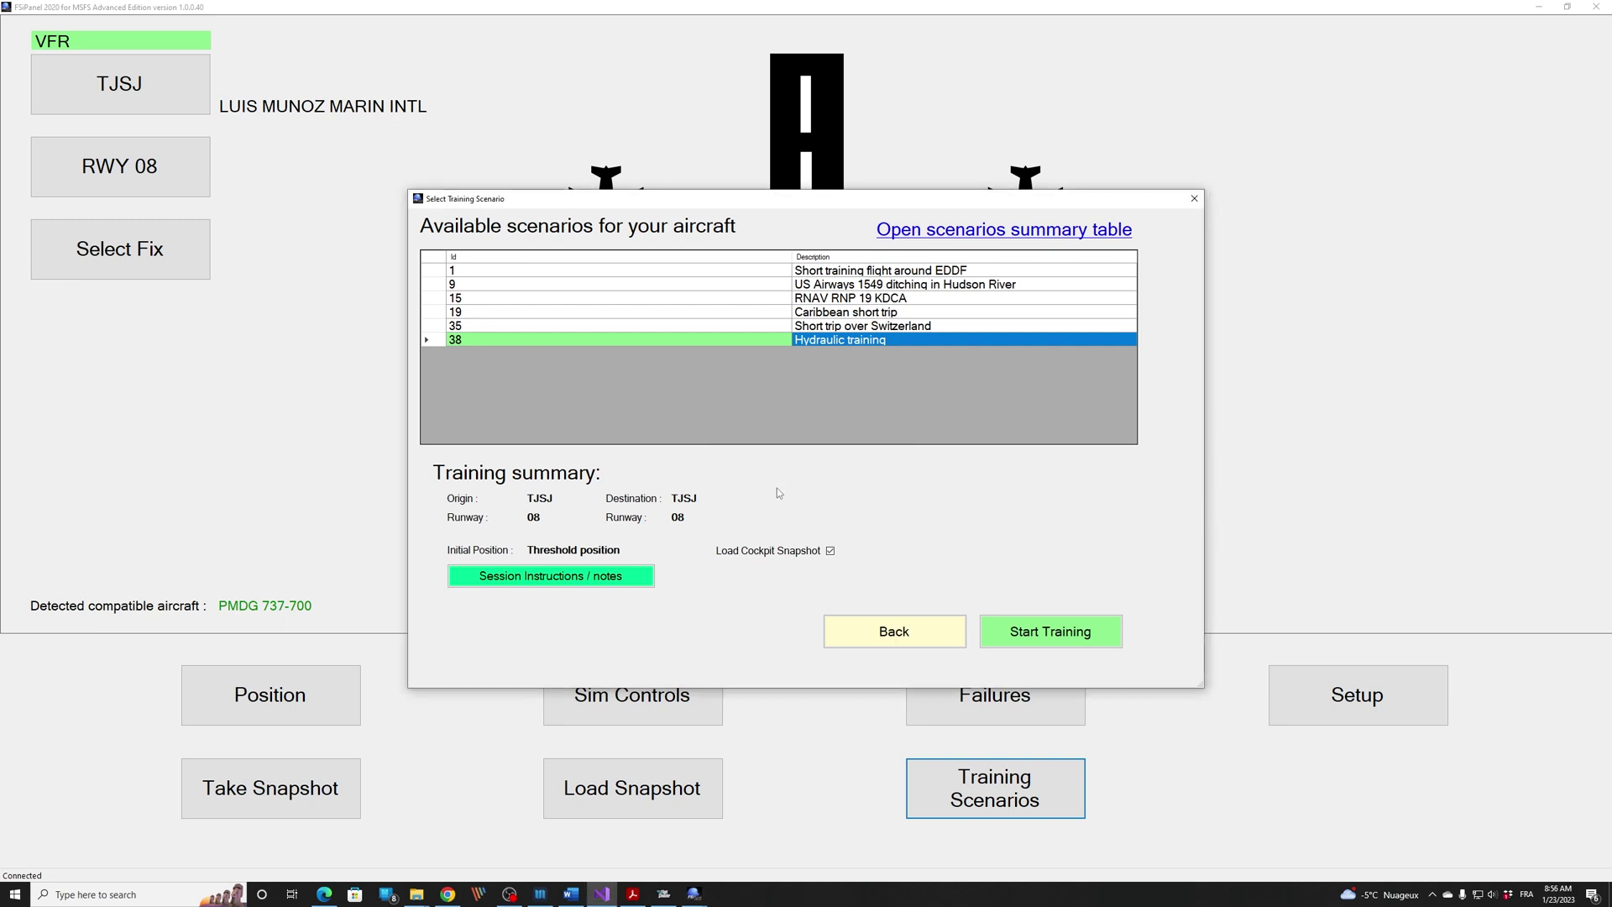